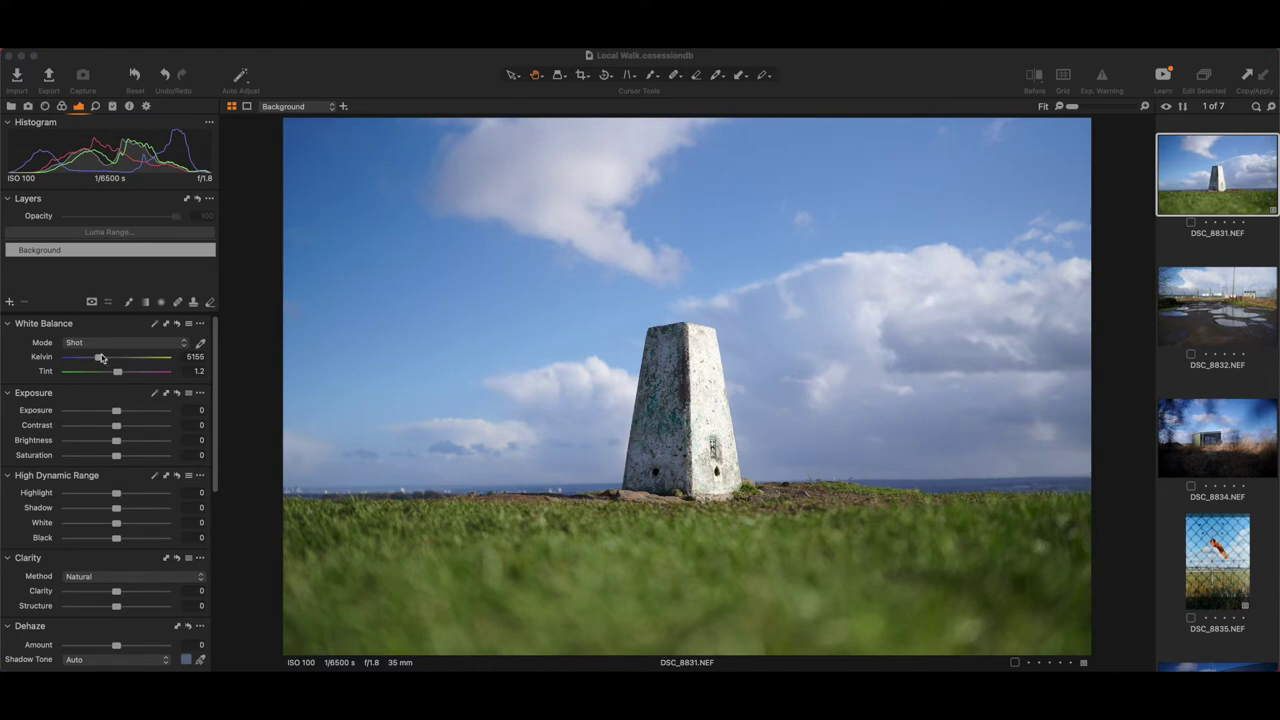
# Step: Scroll the left tool panel down until the Curve tool shows beneath Levels
pyautogui.scroll(-1, 110, 375)
pyautogui.scroll(-8, 120, 393)
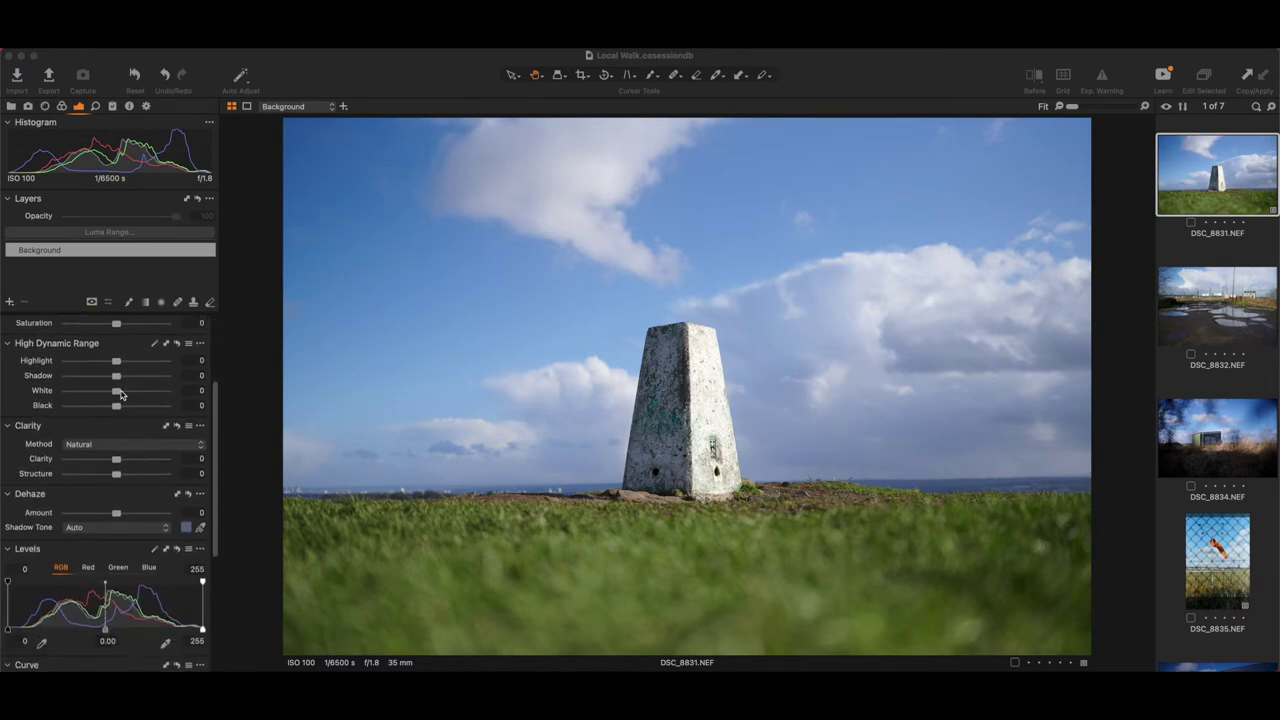
pyautogui.scroll(-8, 120, 393)
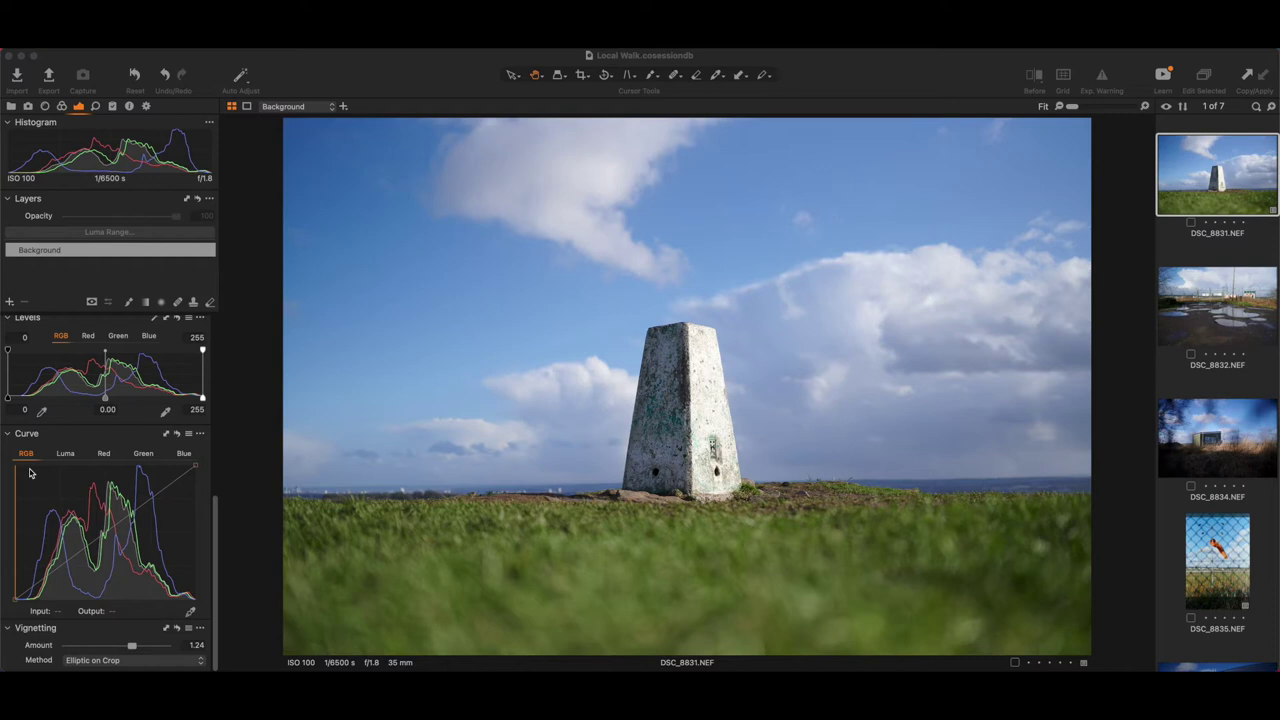
pyautogui.click(67, 454)
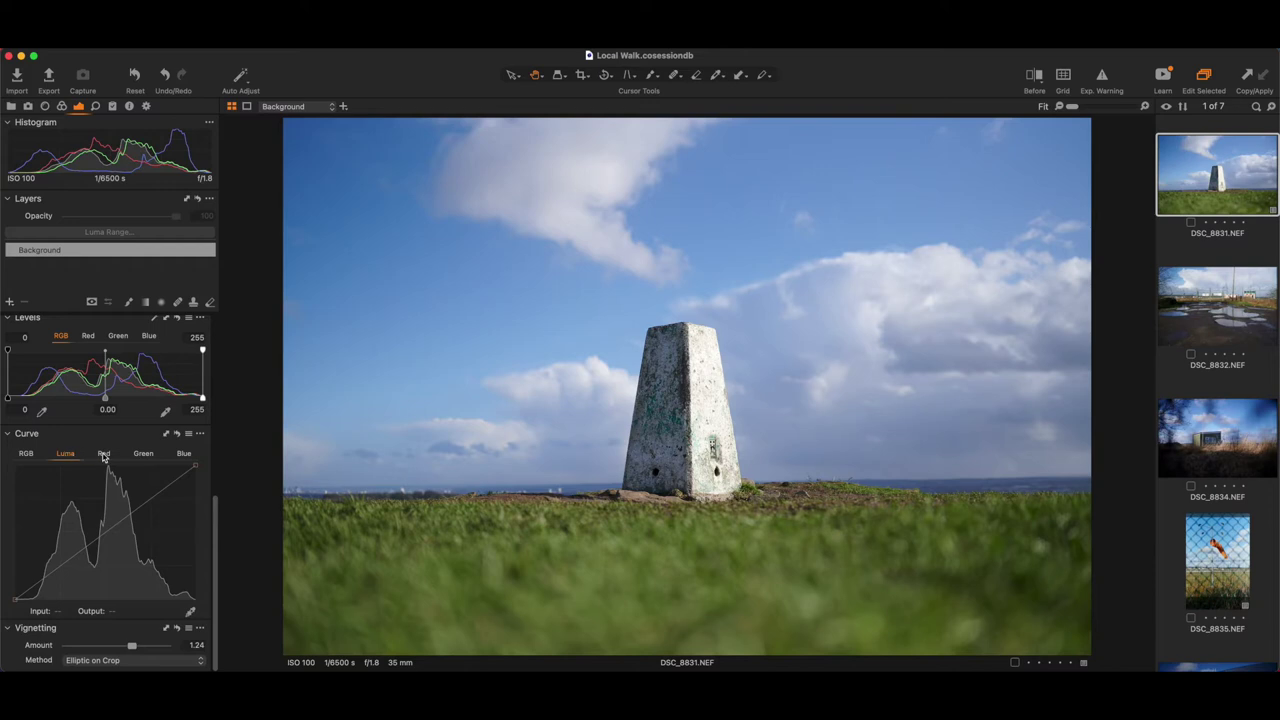
pyautogui.click(103, 455)
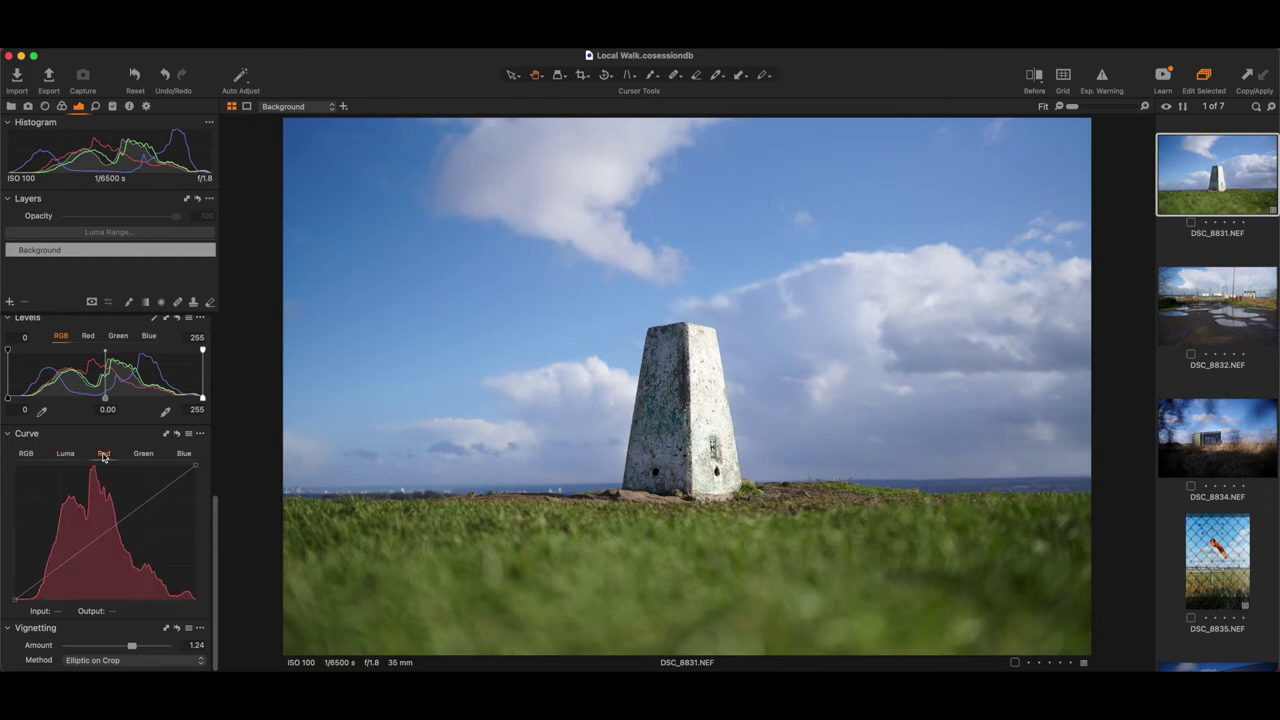
pyautogui.click(150, 457)
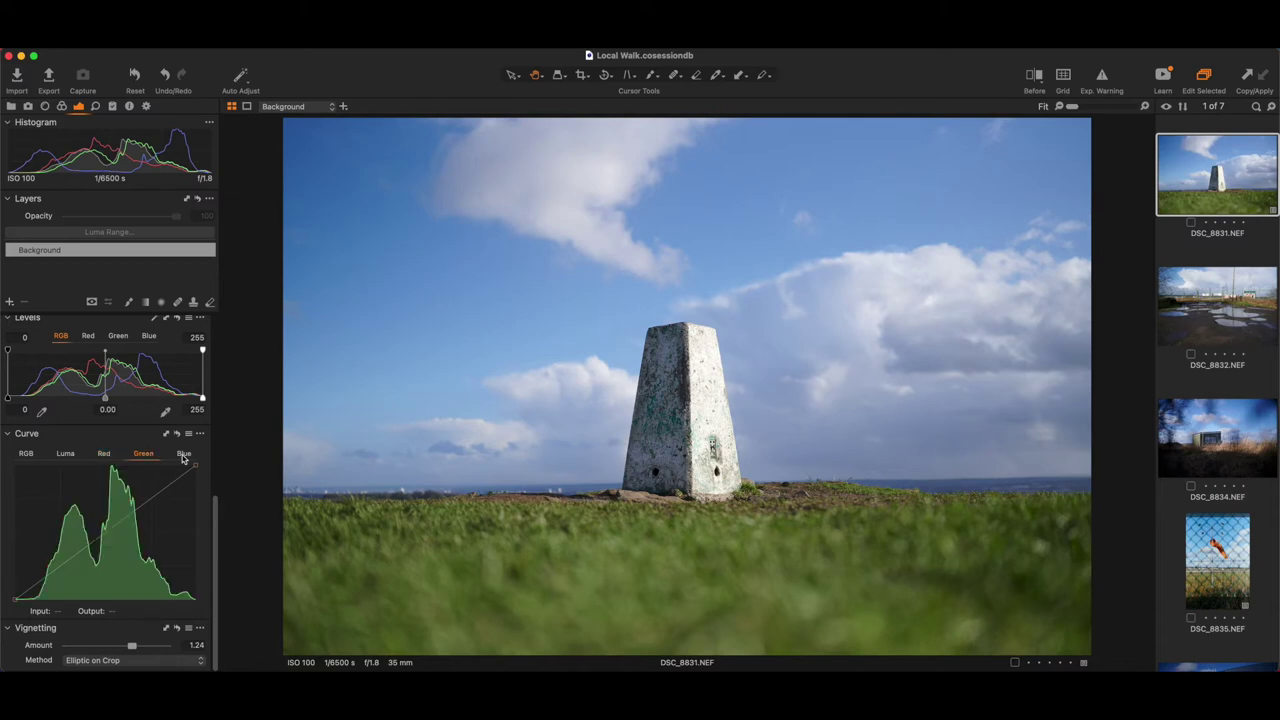
pyautogui.click(183, 457)
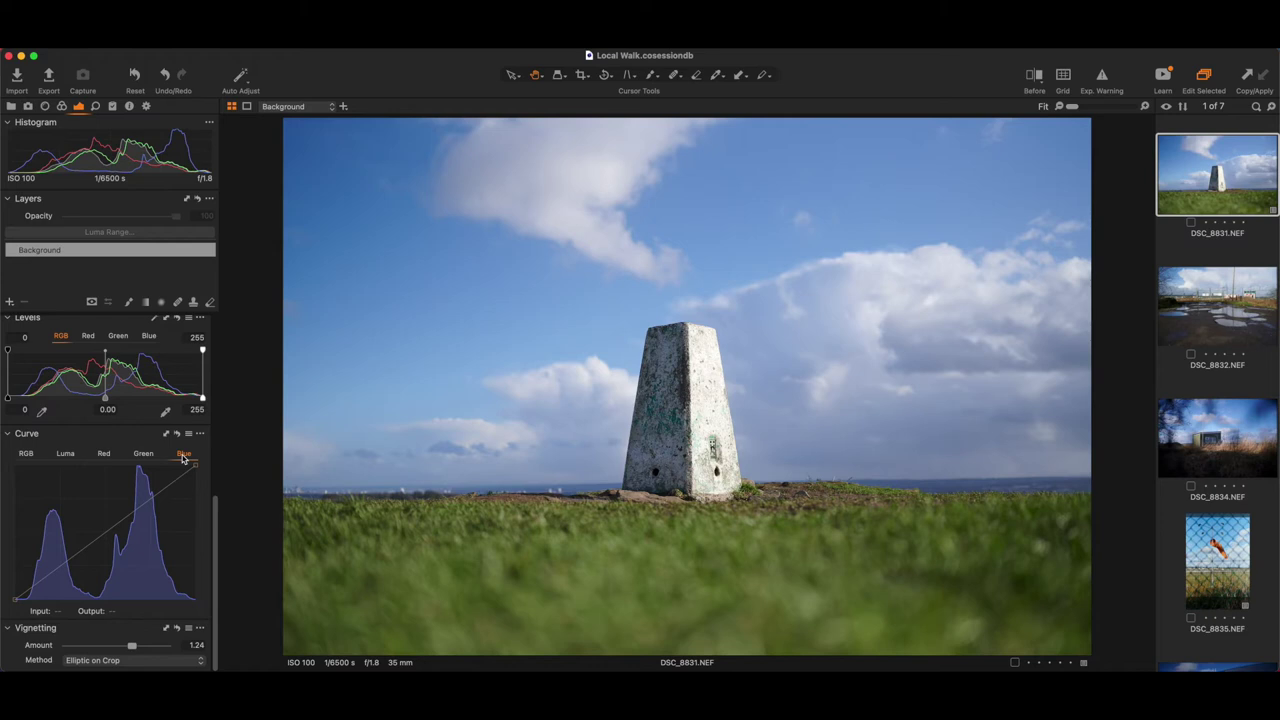
pyautogui.click(145, 456)
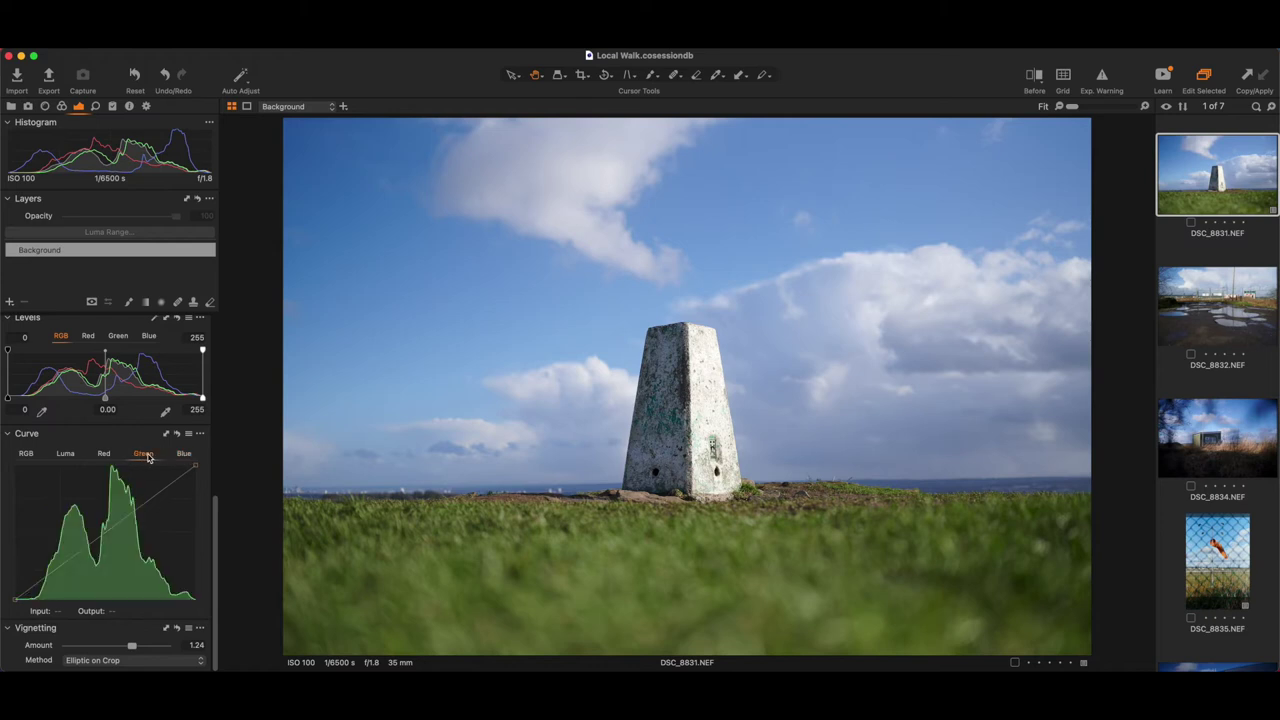
pyautogui.click(104, 456)
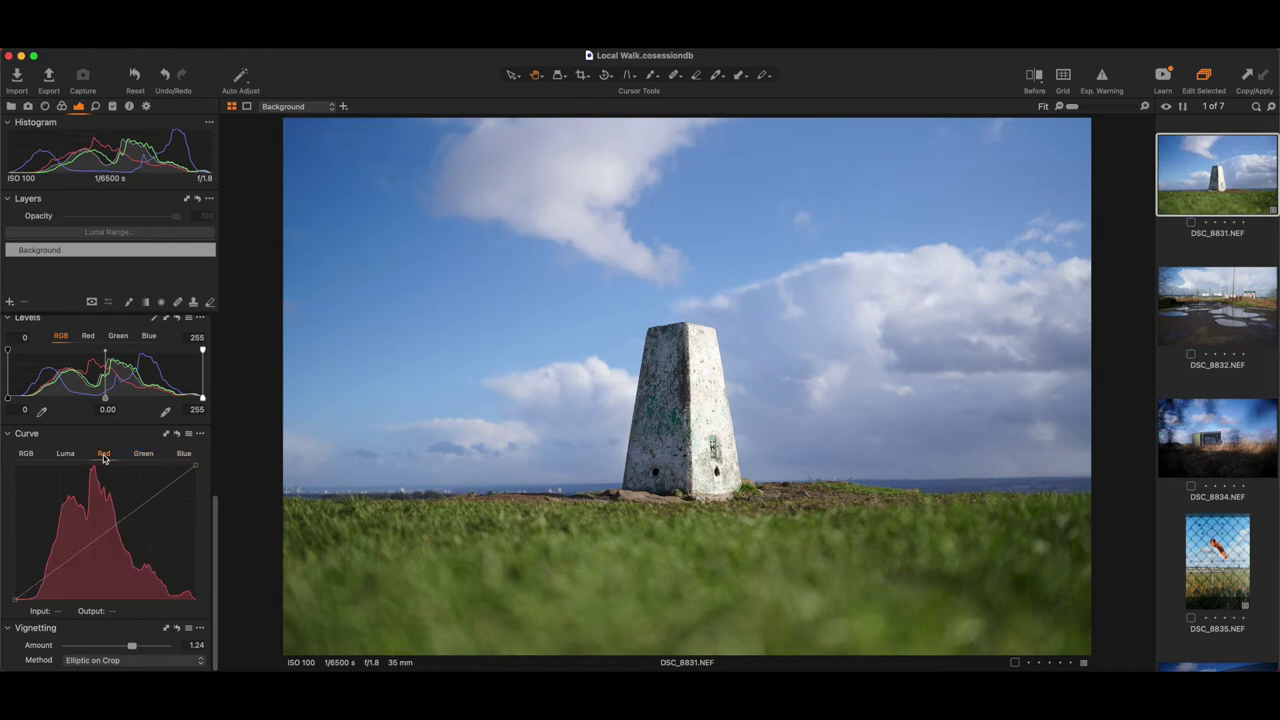
pyautogui.click(28, 455)
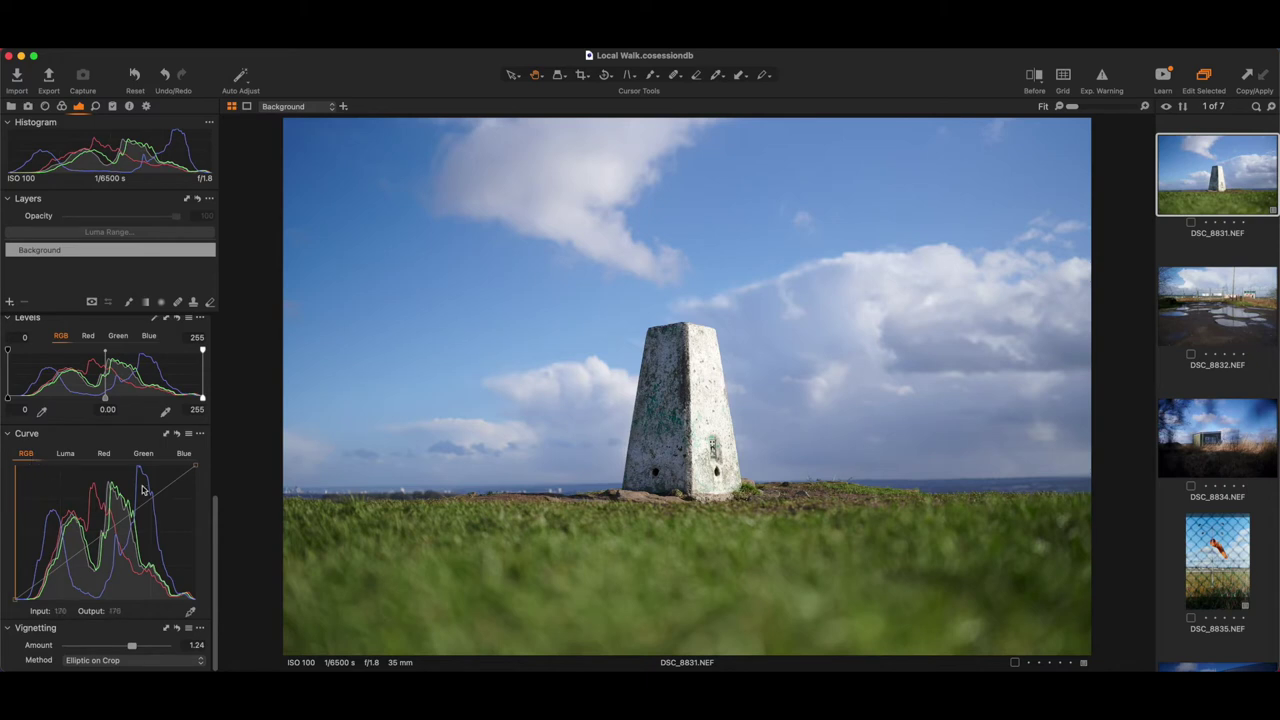
# Step: Apply the 5-point-AllChannels curve preset and raise an upper point to map 186 to 202
pyautogui.click(188, 434)
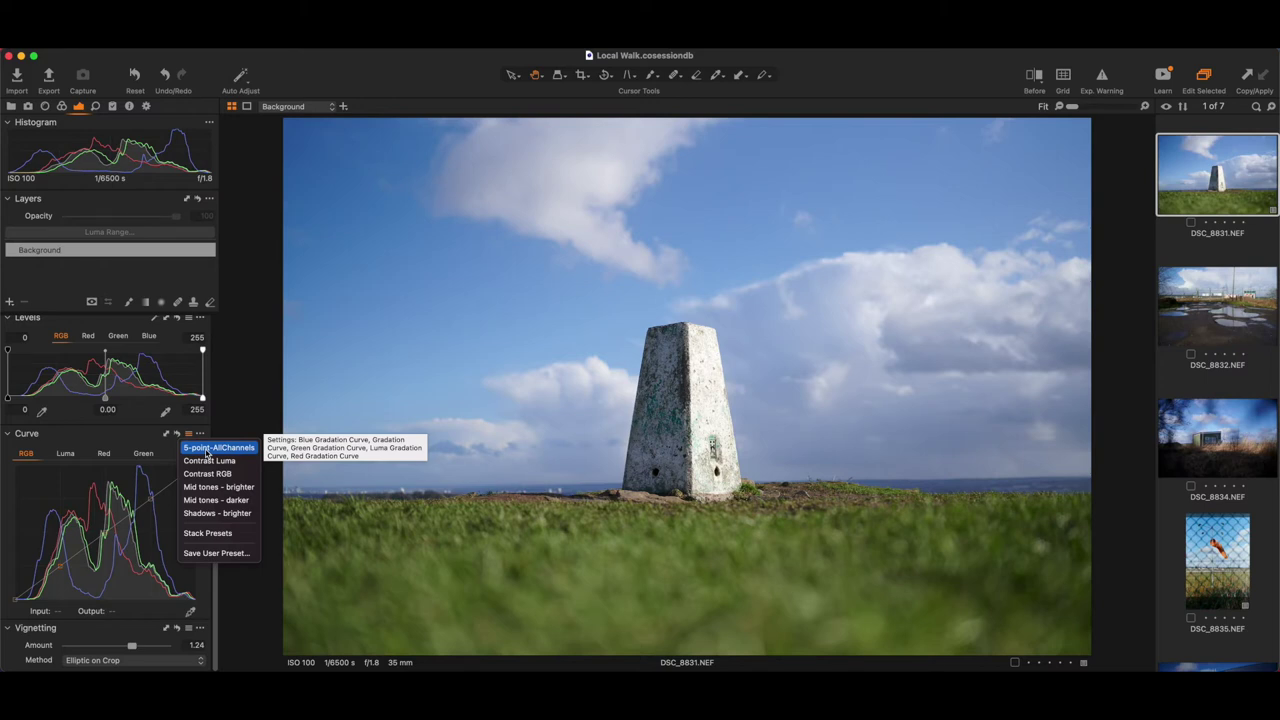
pyautogui.click(207, 448)
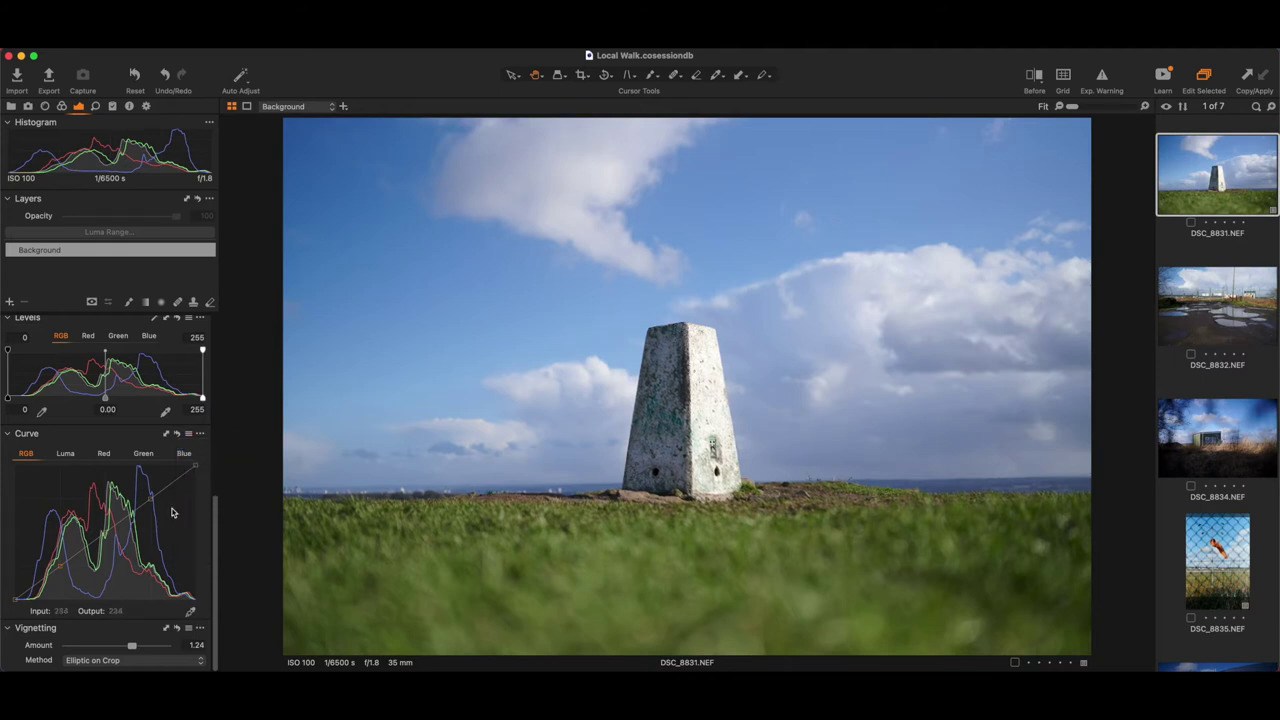
pyautogui.click(60, 567)
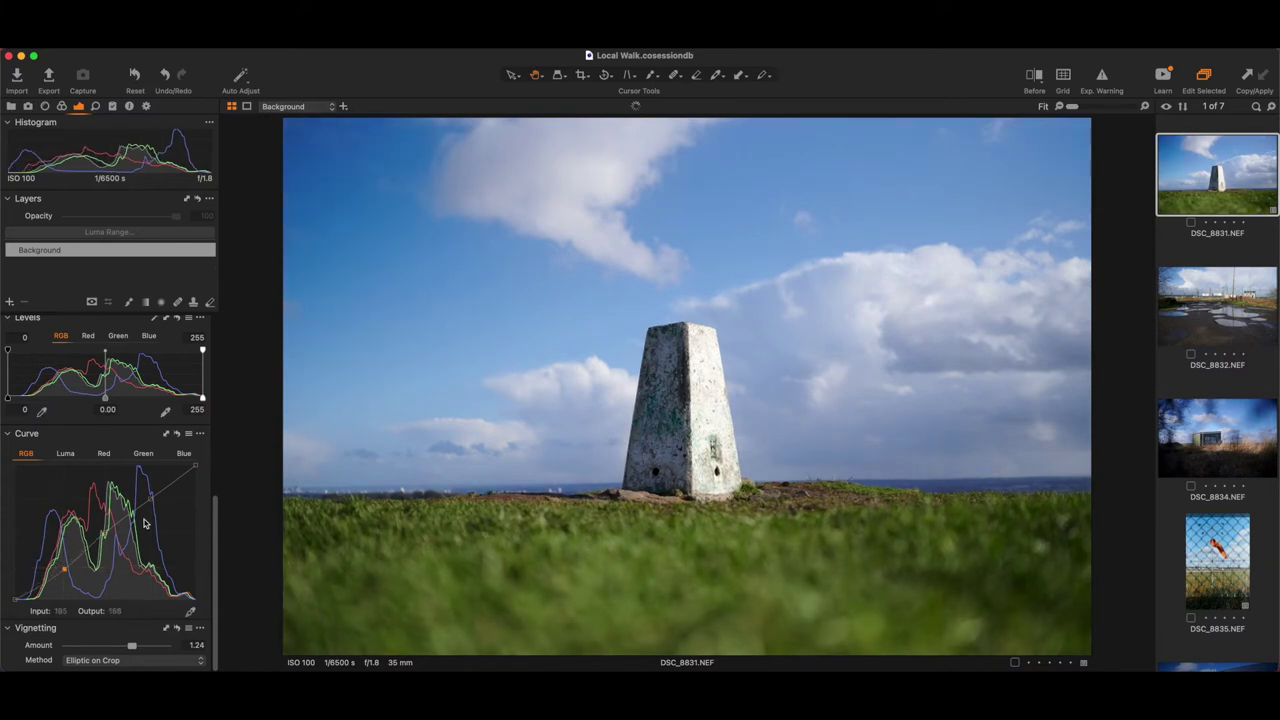
pyautogui.moveTo(146, 504); pyautogui.dragTo(145, 494)
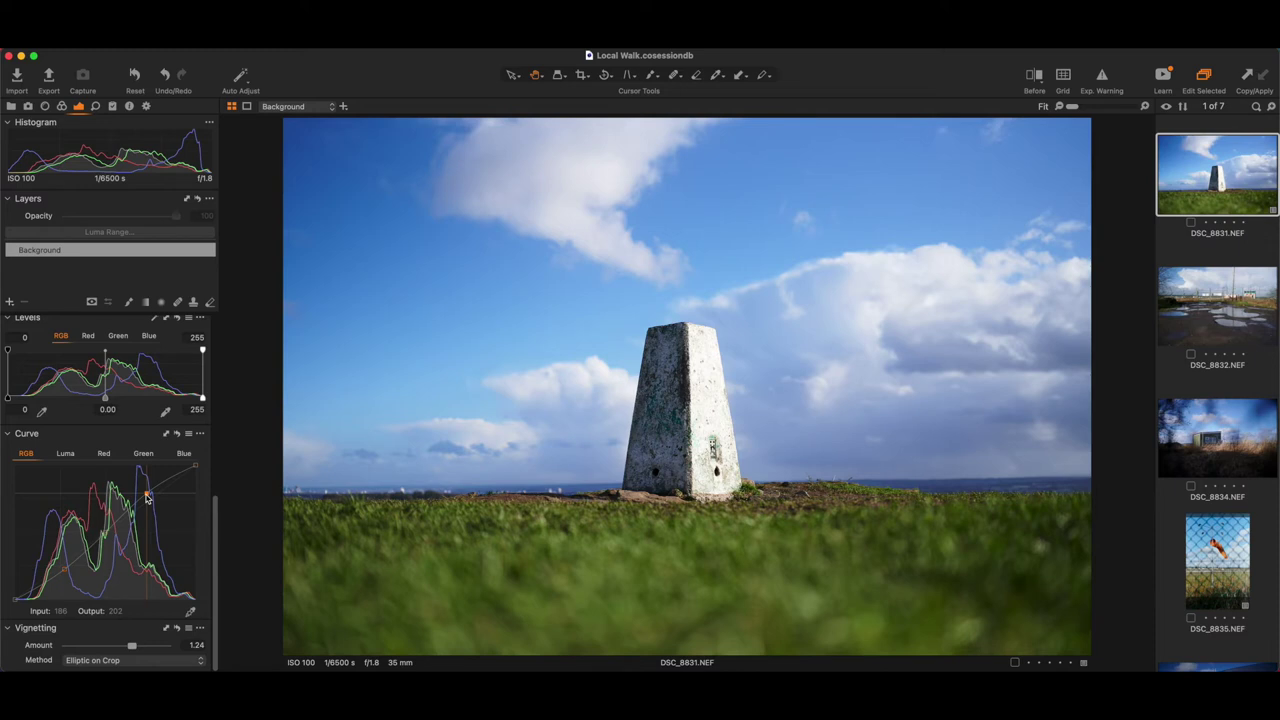
# Step: Reset the RGB curve to straight and slide its black point inward to deepen shadows
pyautogui.click(178, 435)
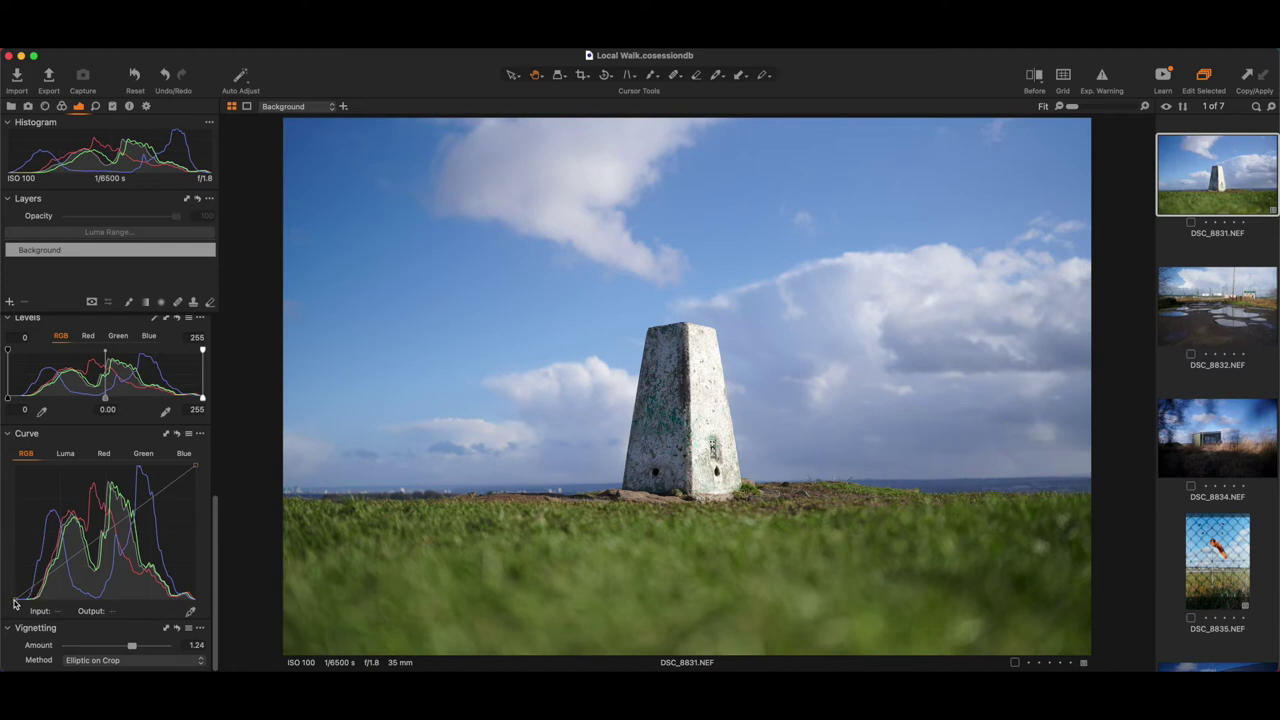
pyautogui.moveTo(13, 601); pyautogui.dragTo(5, 574)
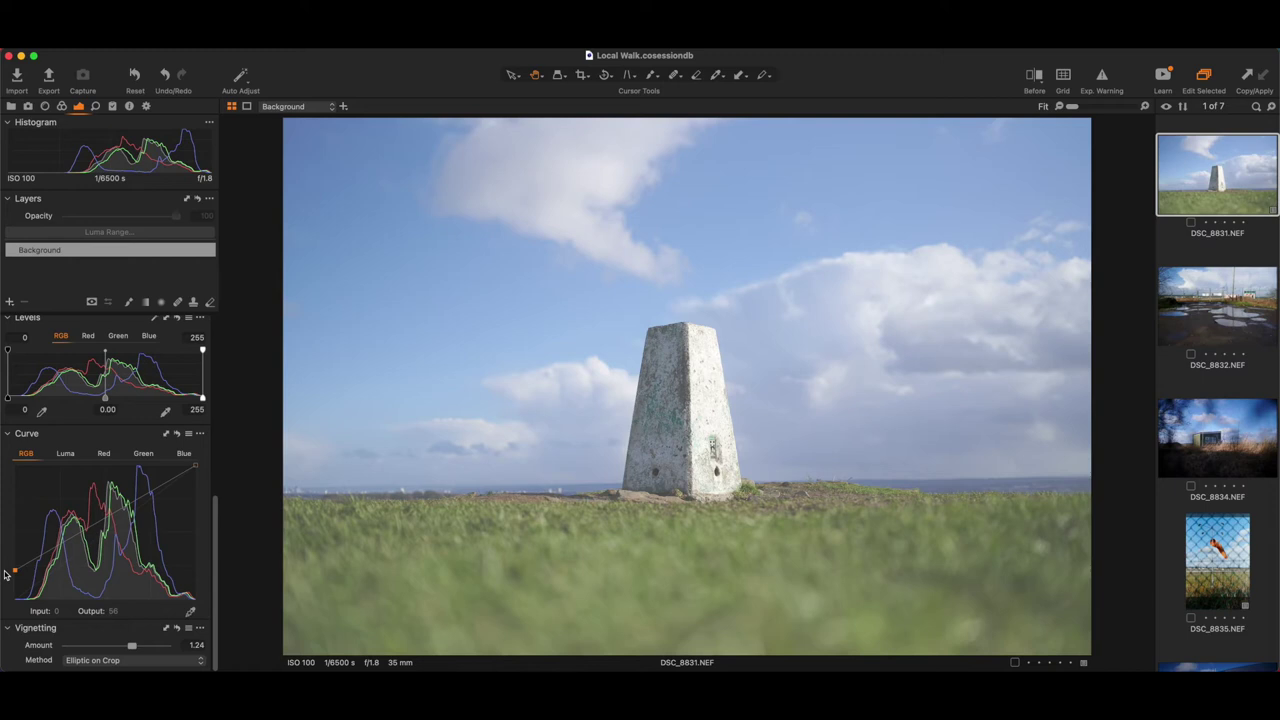
pyautogui.moveTo(5, 574); pyautogui.dragTo(4, 607)
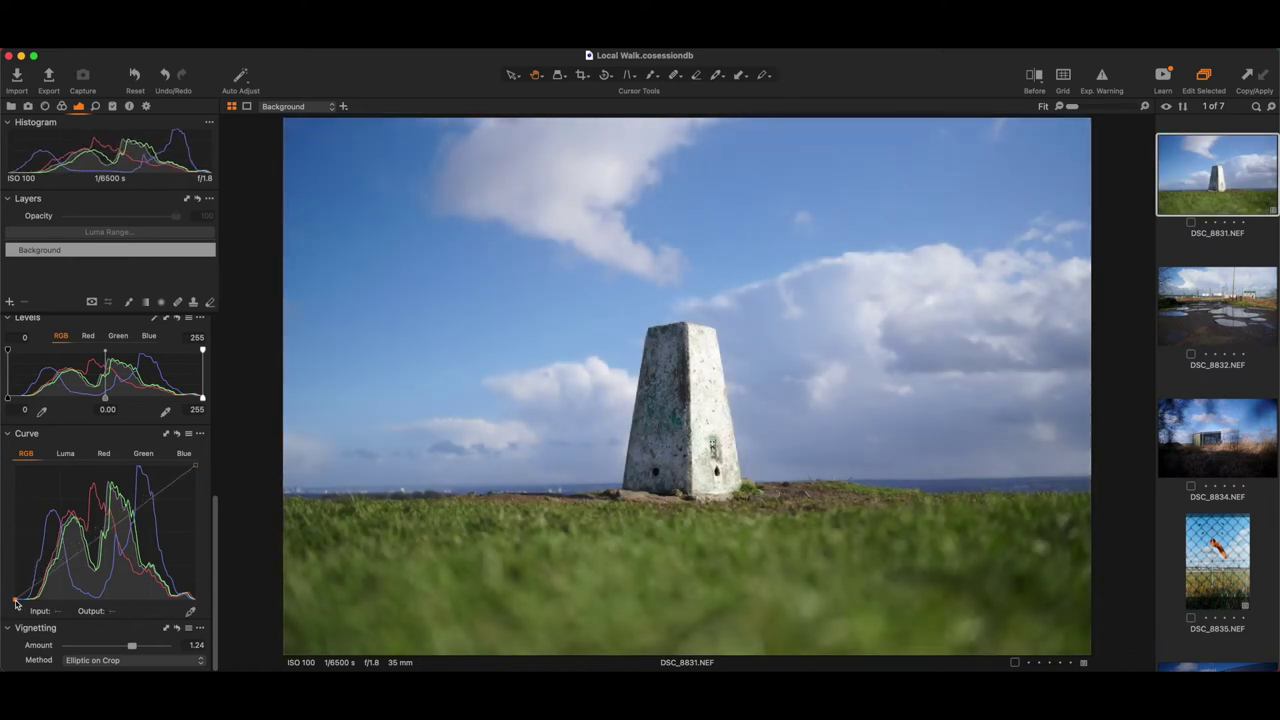
pyautogui.moveTo(16, 601); pyautogui.dragTo(25, 607)
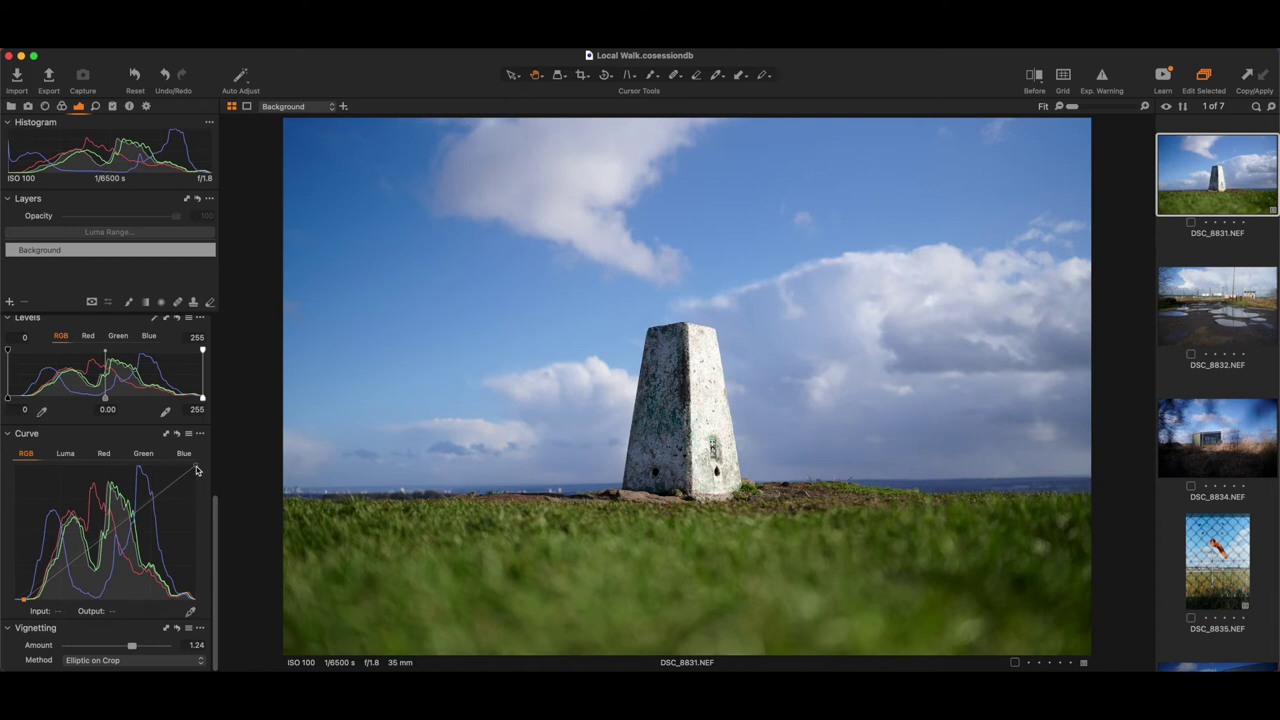
# Step: Adjust the white point, then add a midtone point lowered slightly to 135→131
pyautogui.moveTo(197, 470); pyautogui.dragTo(205, 502)
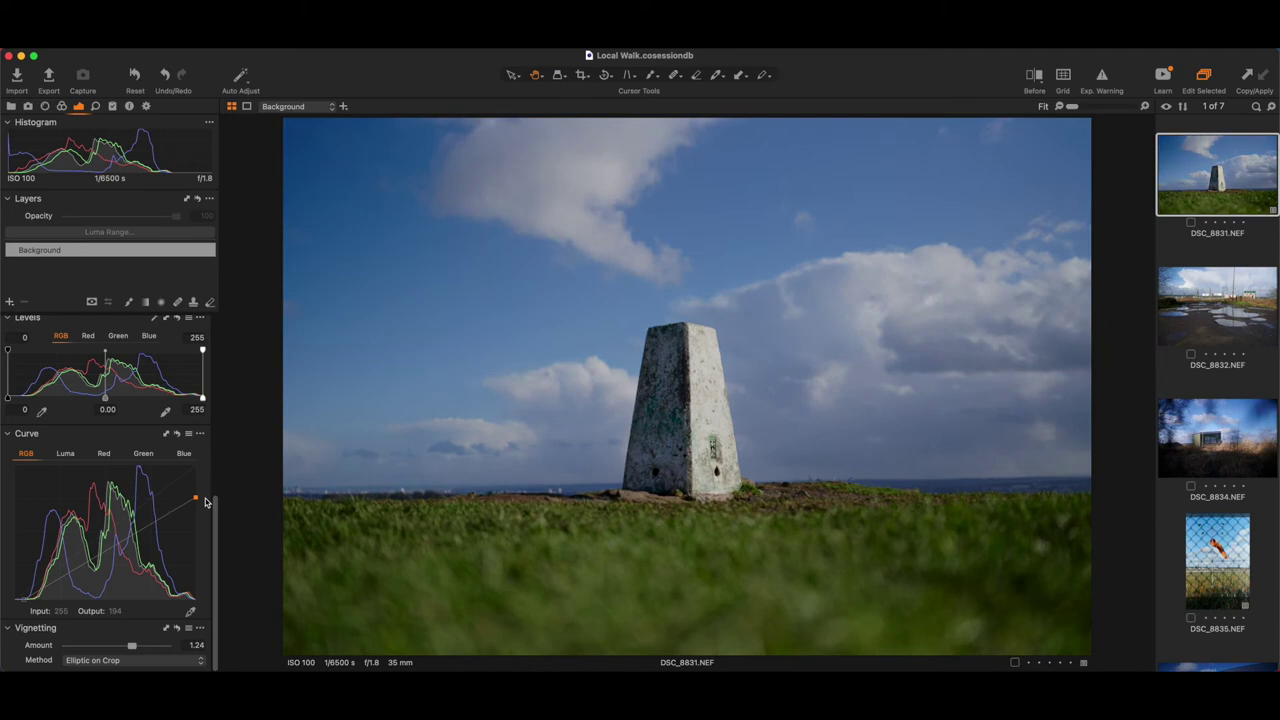
pyautogui.moveTo(205, 502); pyautogui.dragTo(205, 467)
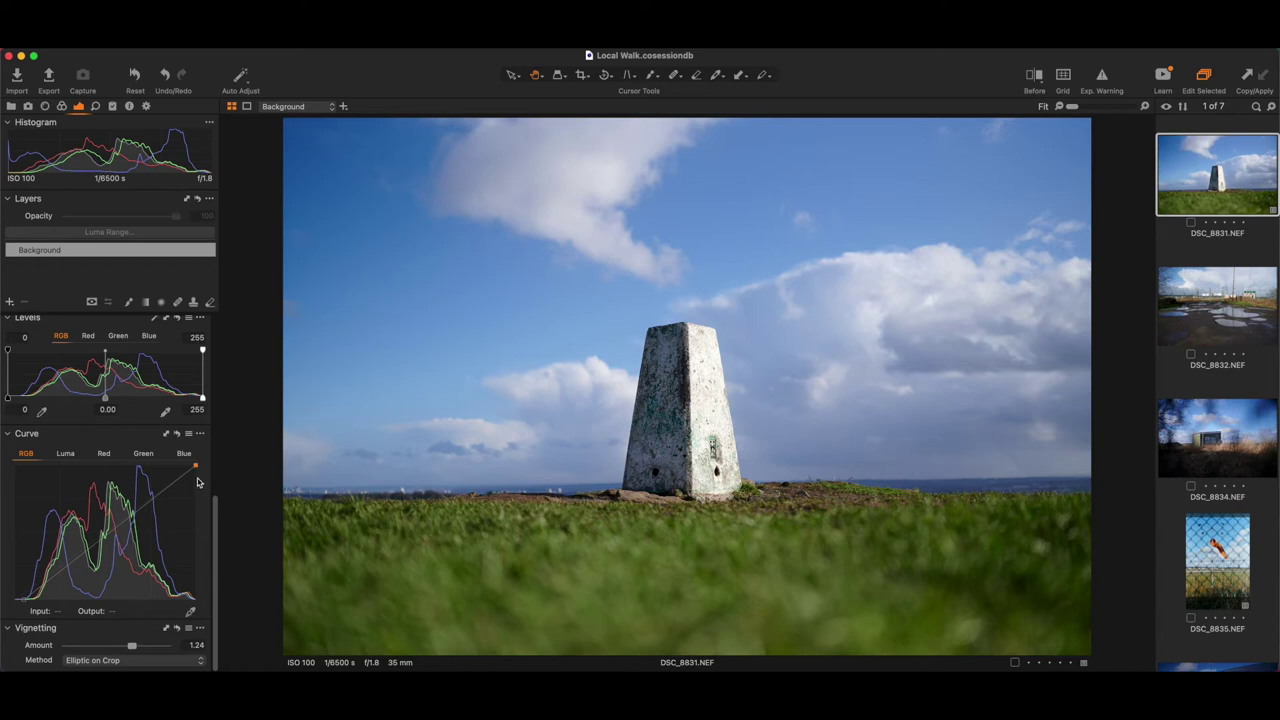
pyautogui.click(107, 534)
pyautogui.moveTo(107, 534)
pyautogui.mouseDown()
pyautogui.moveTo(101, 519)
pyautogui.moveTo(112, 530)
pyautogui.mouseUp()
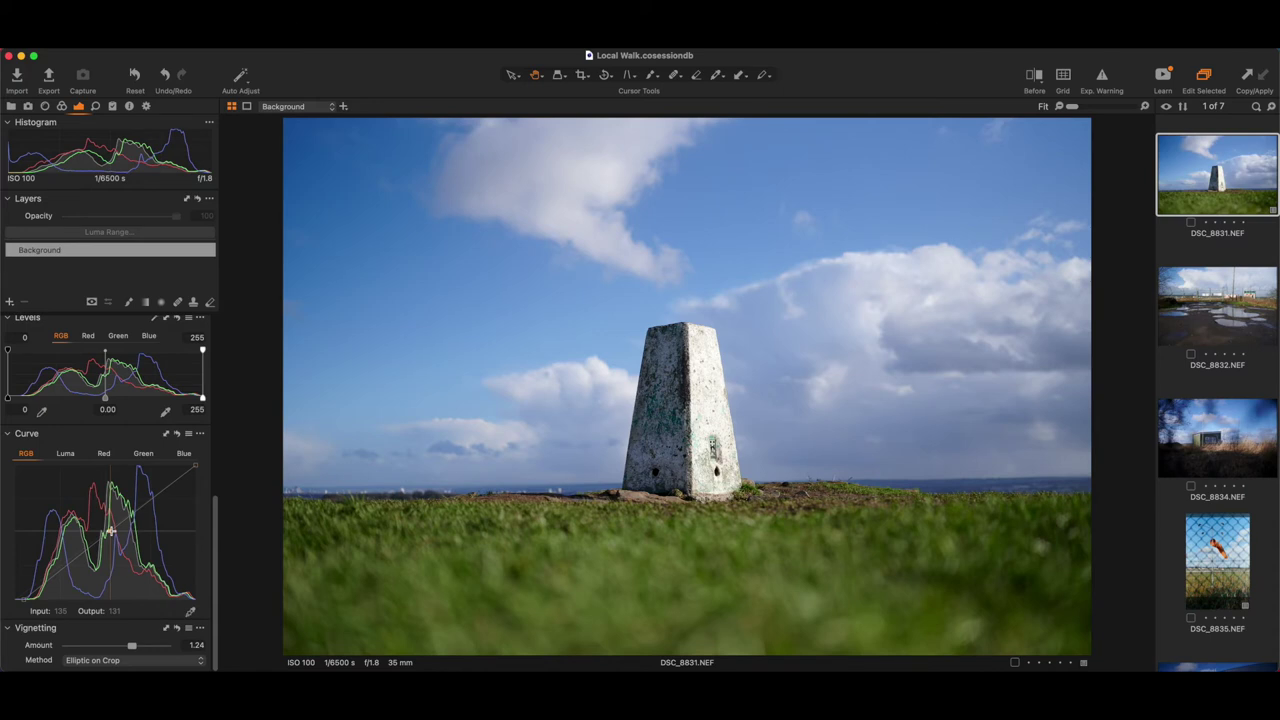
# Step: Show the Before split view with the divider placed across the trig pillar
pyautogui.click(1034, 77)
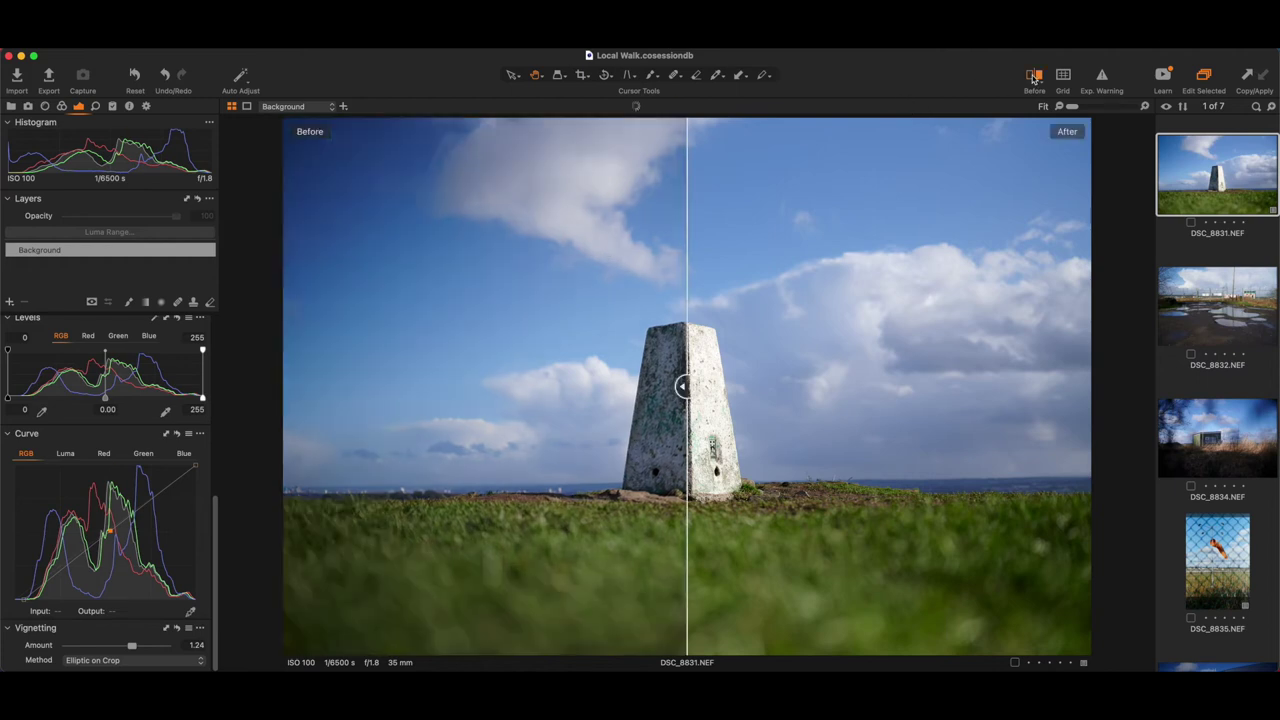
pyautogui.moveTo(684, 386); pyautogui.dragTo(658, 387)
# Step: Turn off the comparison, add and lower a shadow point, then add a midtone point on the RGB curve
pyautogui.click(1040, 76)
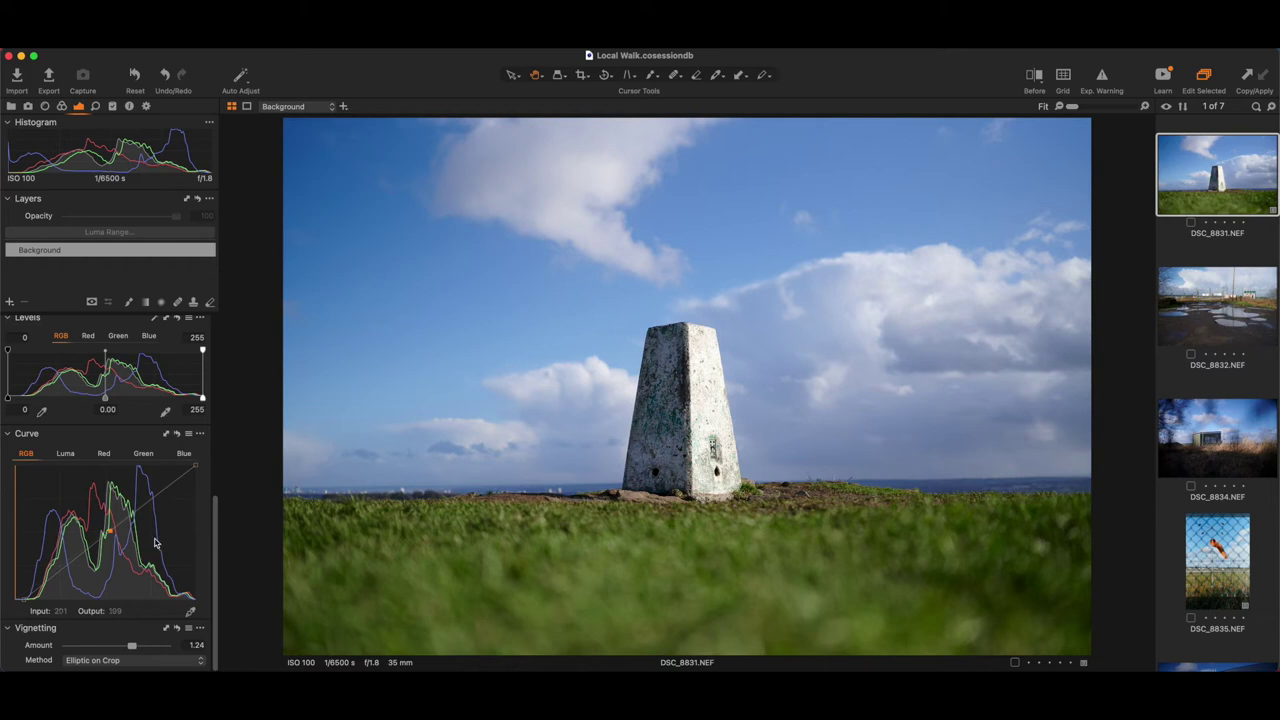
pyautogui.click(68, 571)
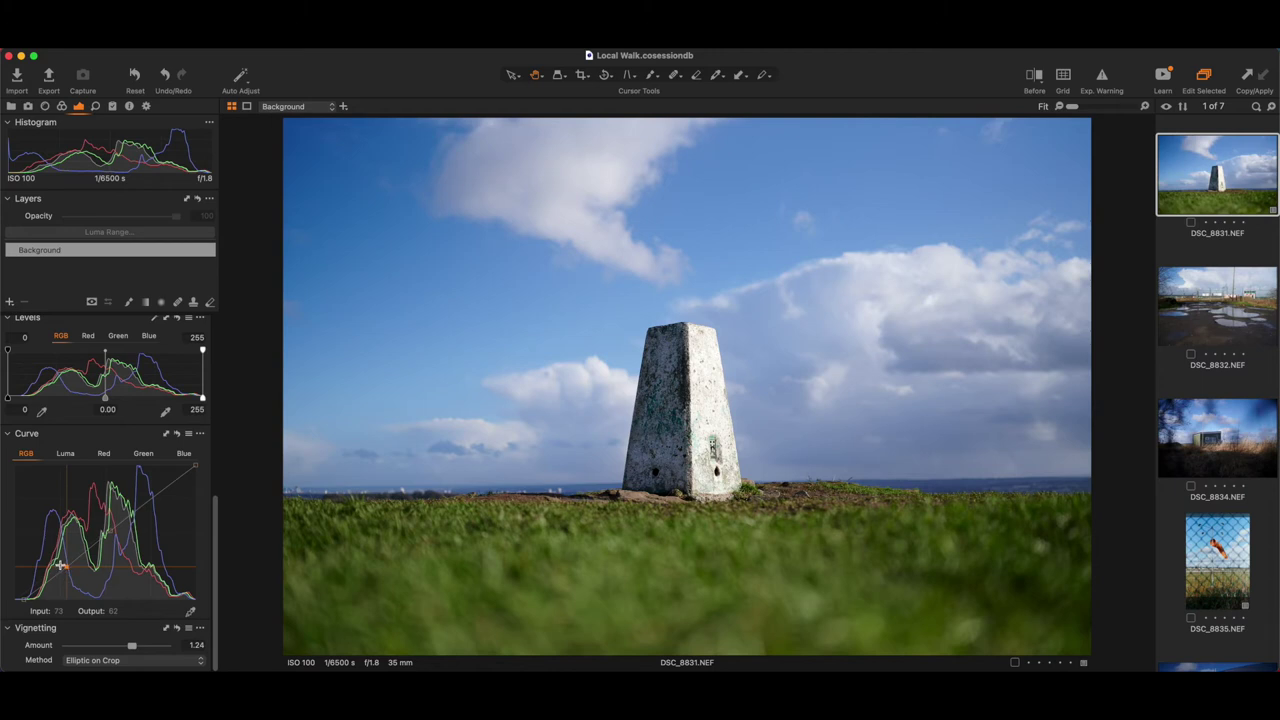
pyautogui.moveTo(67, 567); pyautogui.dragTo(68, 568)
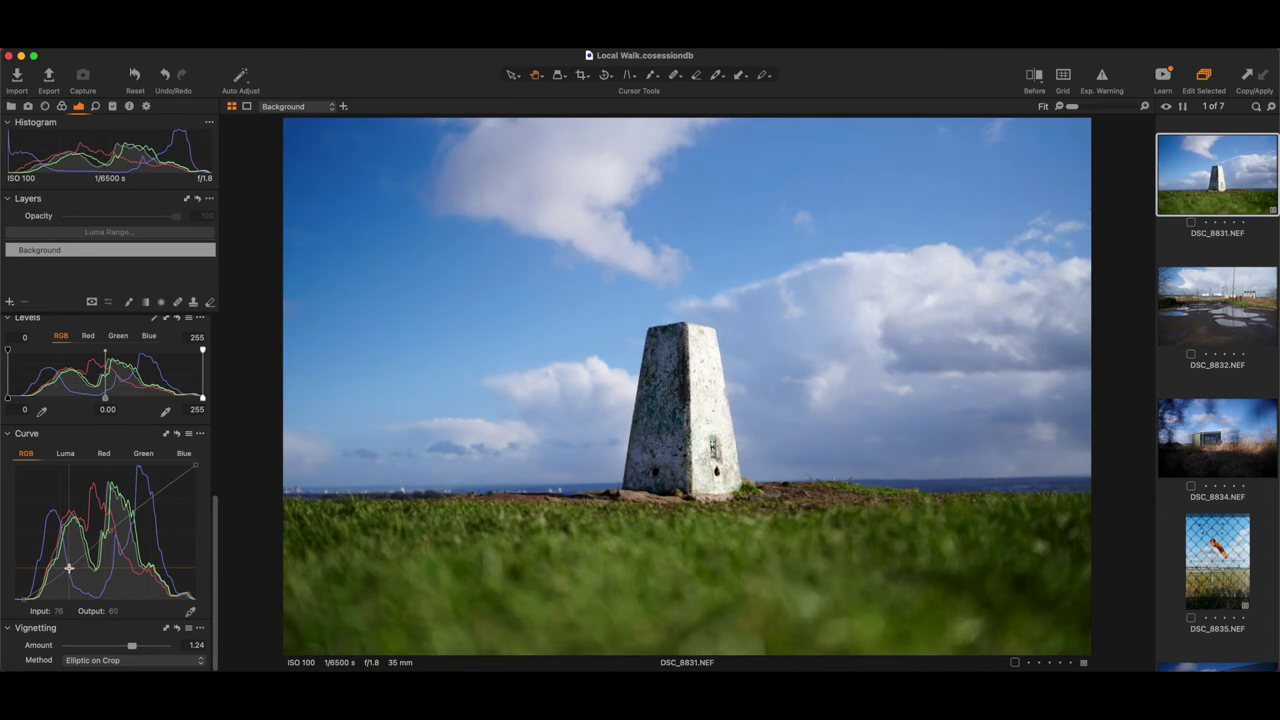
pyautogui.click(110, 530)
# Step: Add a highlight point tuned to about 196/188, then anchor the midtones of the RGB curve
pyautogui.click(151, 505)
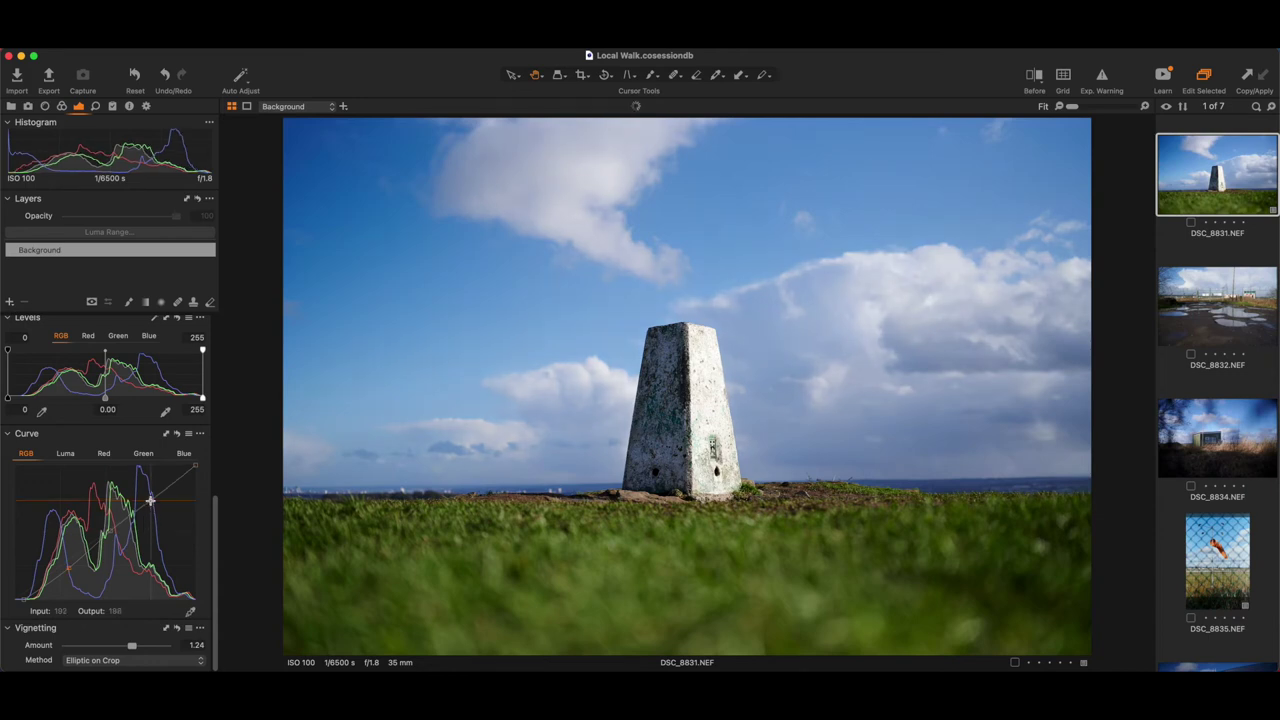
pyautogui.moveTo(150, 500); pyautogui.dragTo(153, 504)
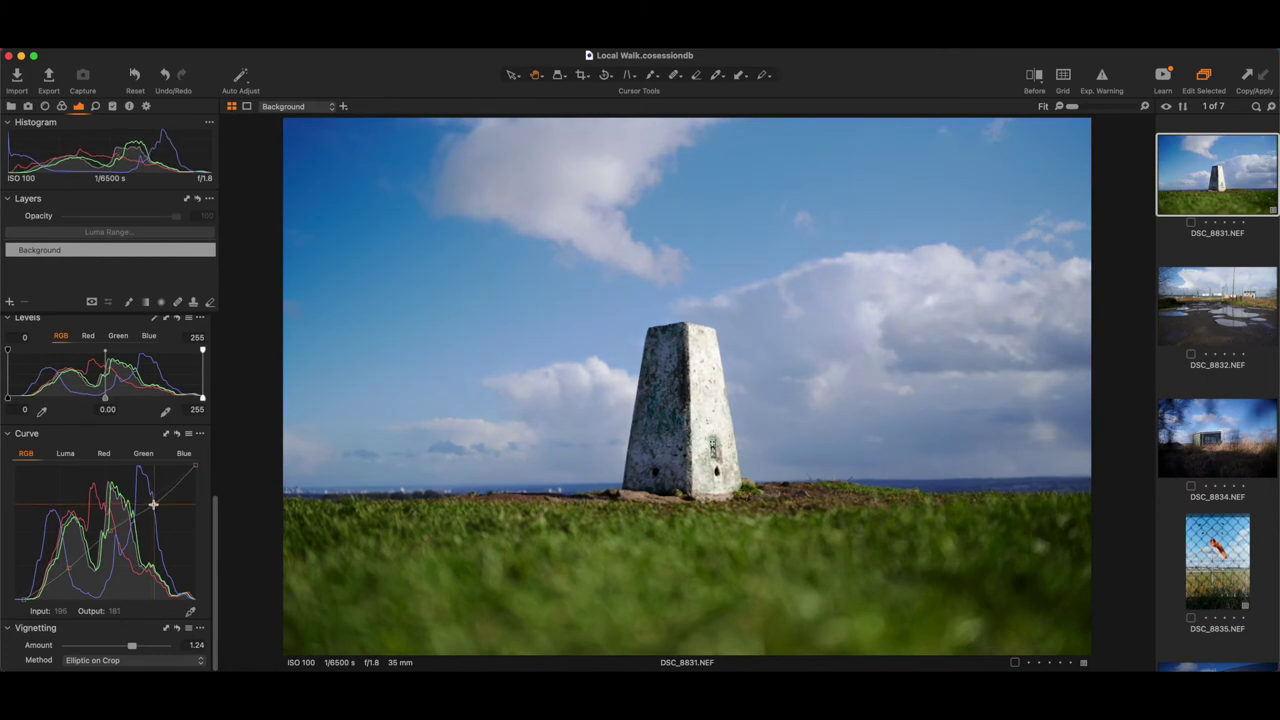
pyautogui.moveTo(153, 504); pyautogui.dragTo(153, 500)
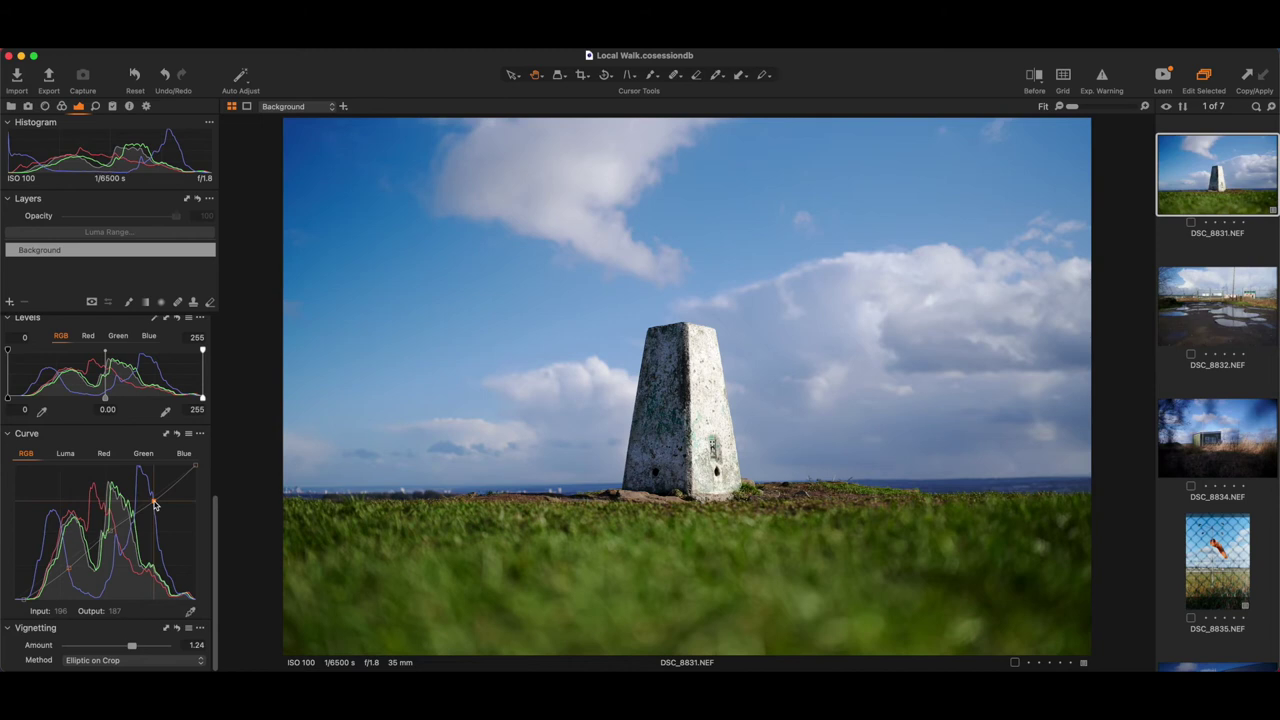
pyautogui.moveTo(154, 503); pyautogui.dragTo(152, 500)
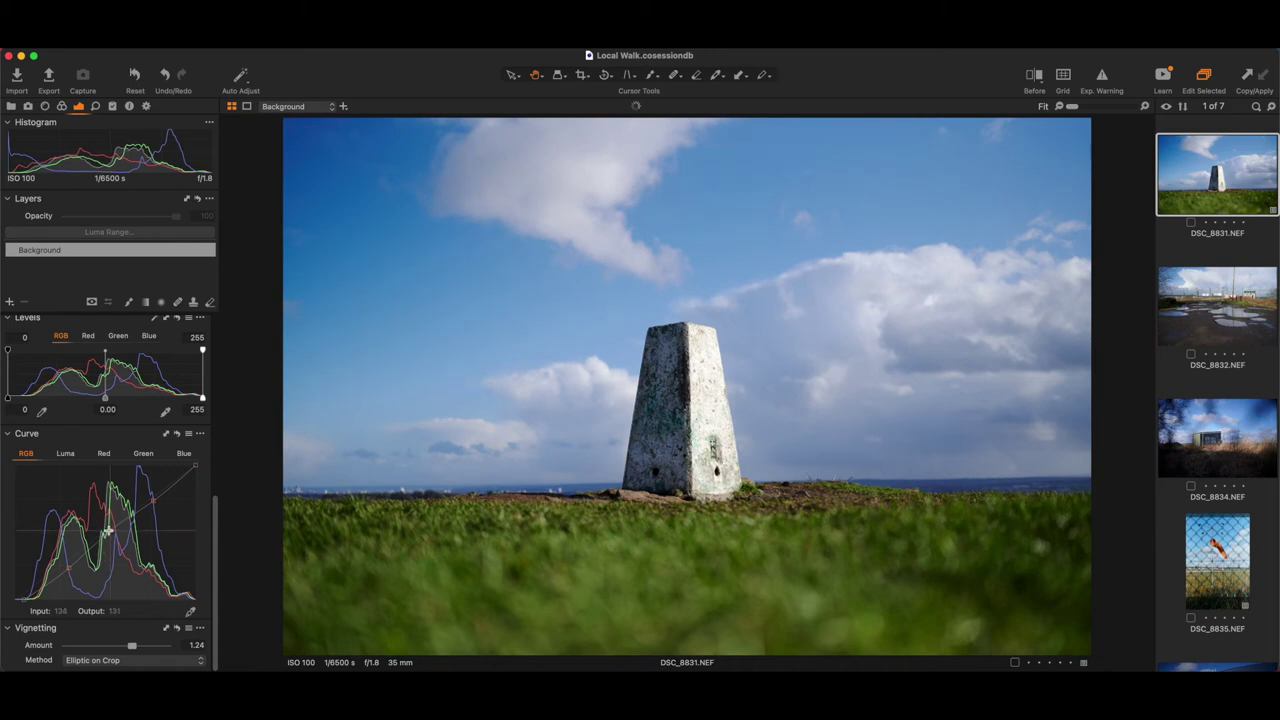
pyautogui.click(108, 529)
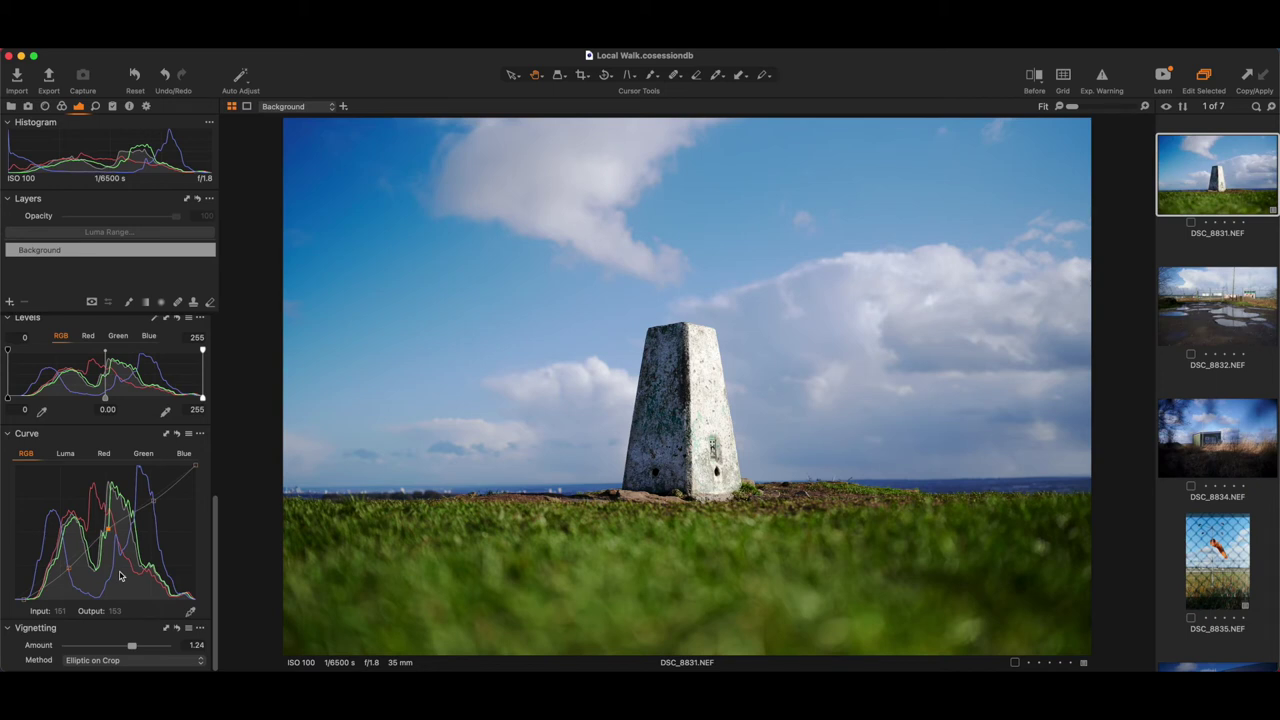
pyautogui.click(1035, 78)
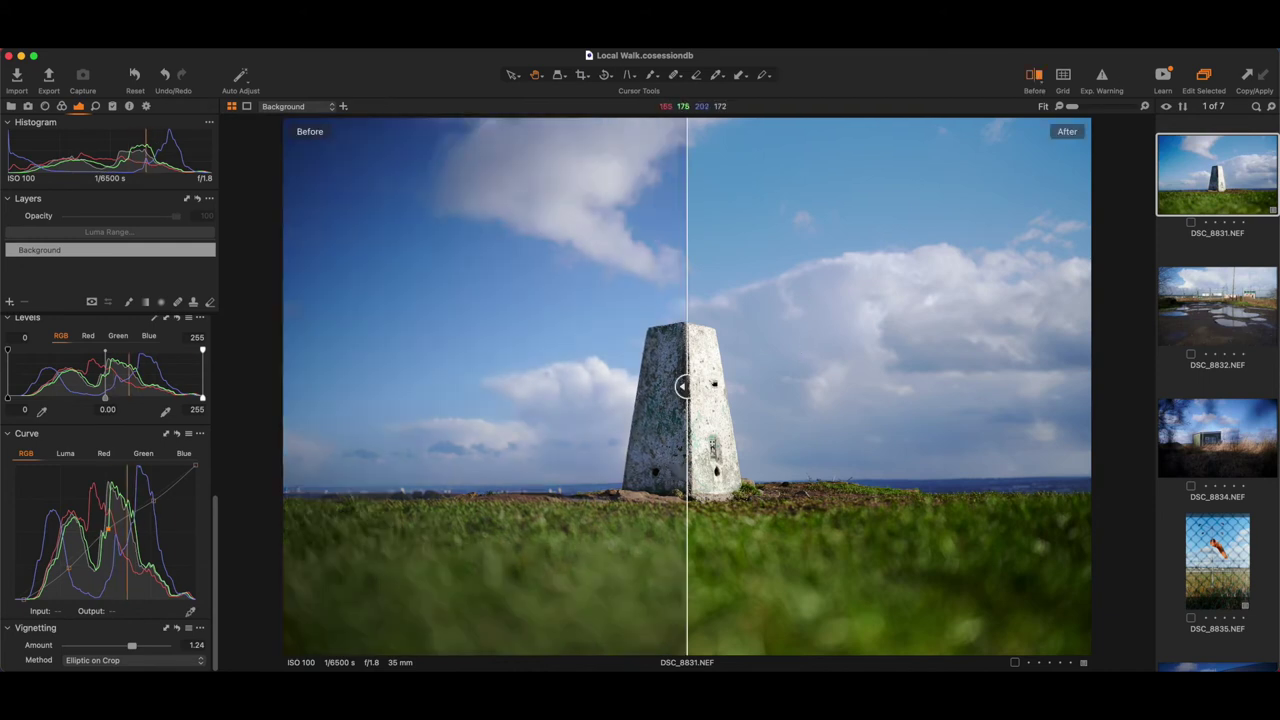
pyautogui.moveTo(686, 388)
pyautogui.mouseDown()
pyautogui.moveTo(866, 388)
pyautogui.moveTo(366, 383)
pyautogui.moveTo(437, 369)
pyautogui.moveTo(765, 367)
pyautogui.moveTo(700, 375)
pyautogui.moveTo(806, 386)
pyautogui.moveTo(538, 386)
pyautogui.moveTo(697, 386)
pyautogui.mouseUp()
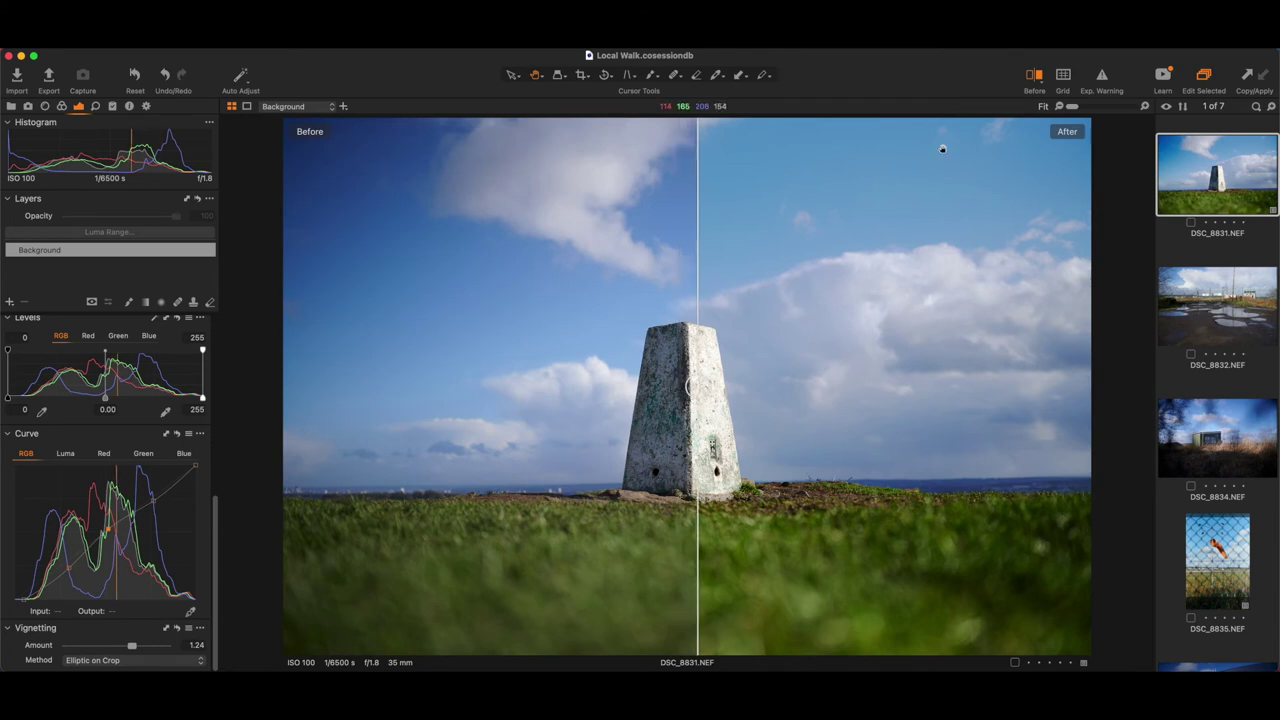
pyautogui.click(1037, 79)
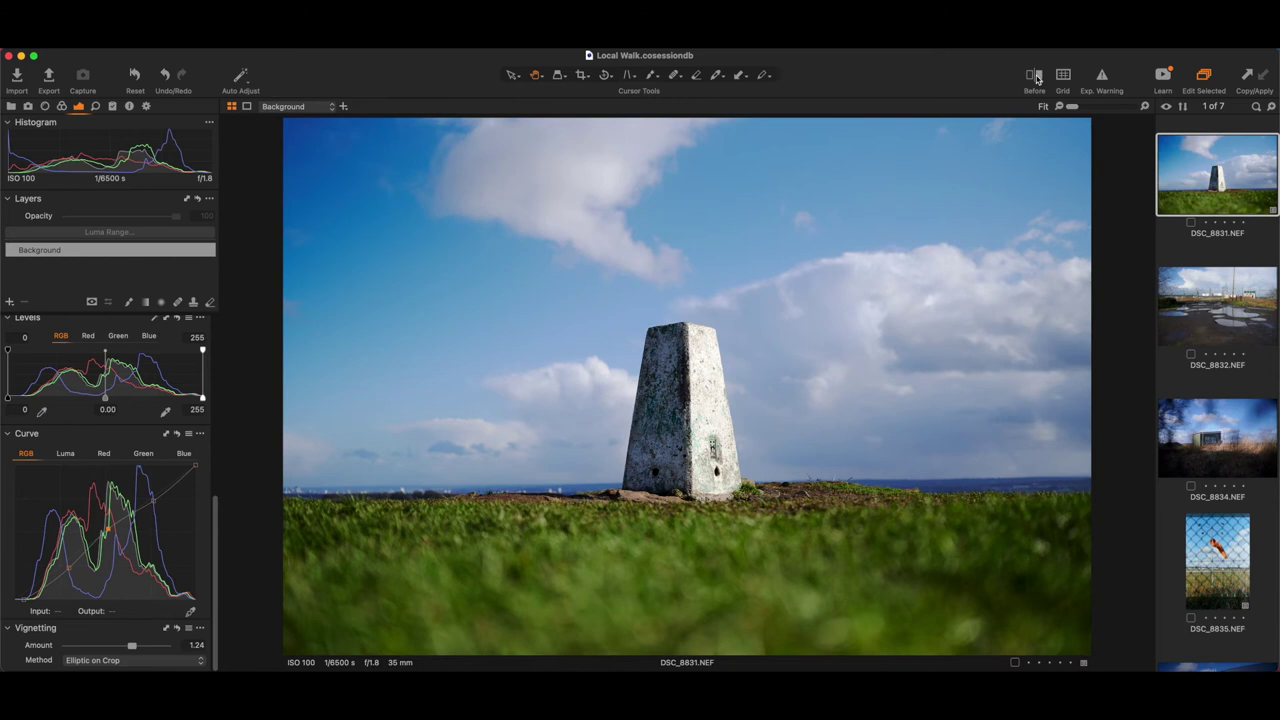
# Step: Reset the RGB curve to a straight line and switch the Curve tool to the Luma channel
pyautogui.scroll(5, 155, 408)
pyautogui.scroll(3, 155, 408)
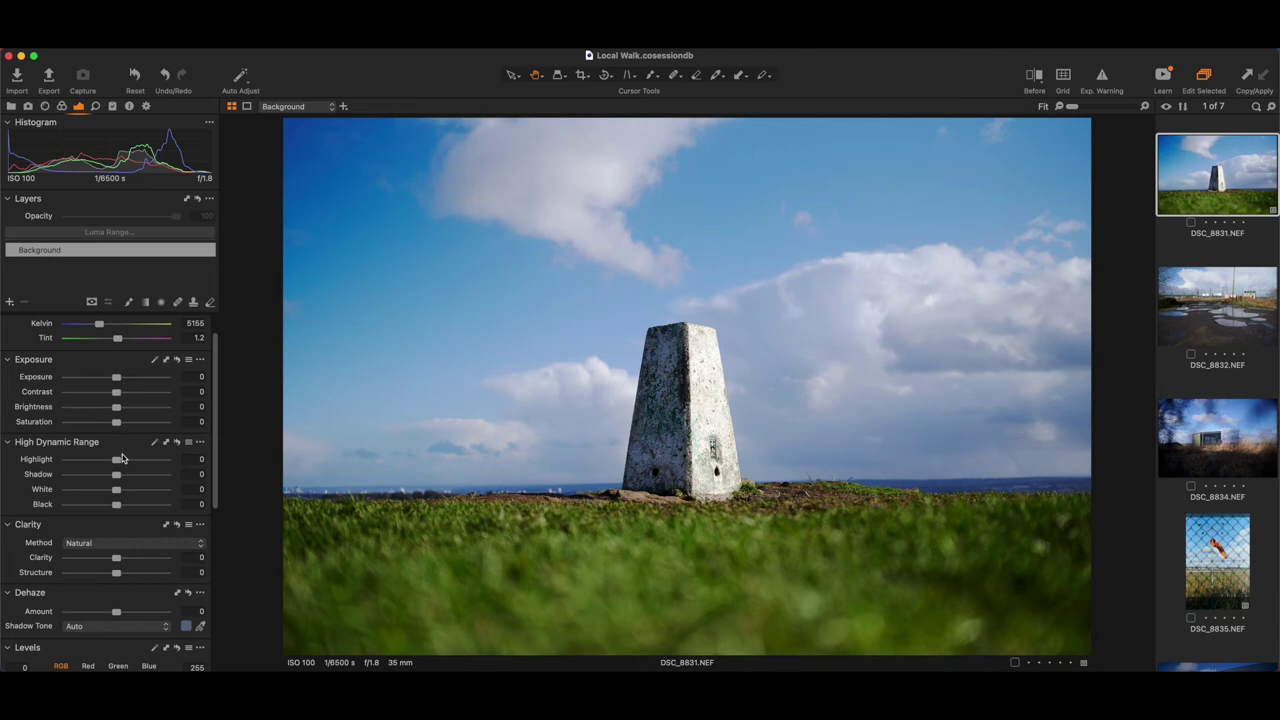
pyautogui.scroll(-6, 122, 458)
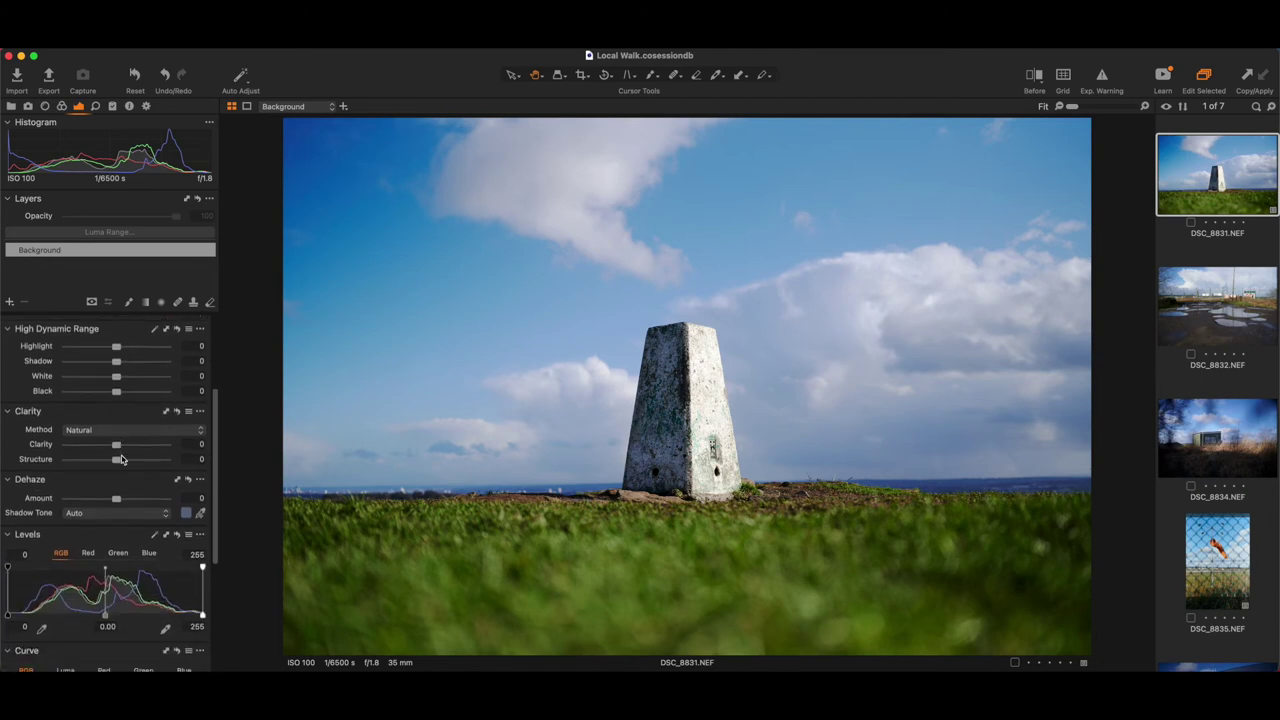
pyautogui.scroll(-3, 122, 458)
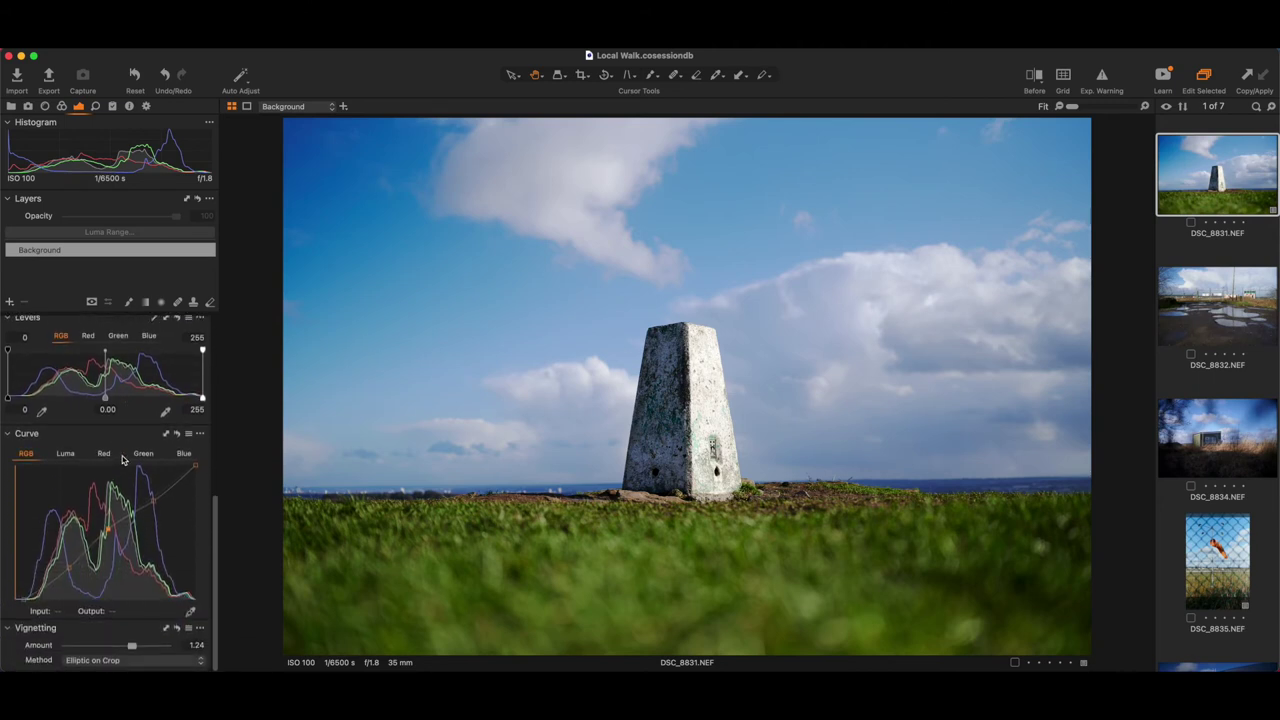
pyautogui.click(177, 435)
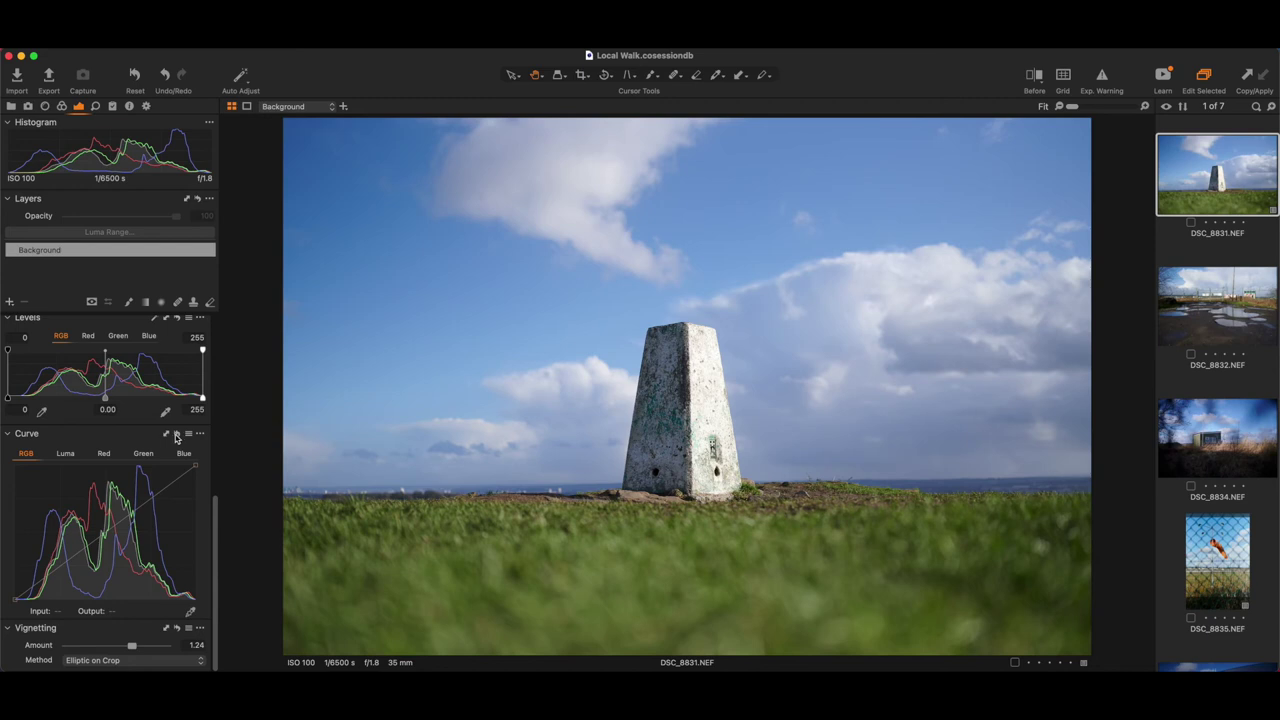
pyautogui.click(65, 455)
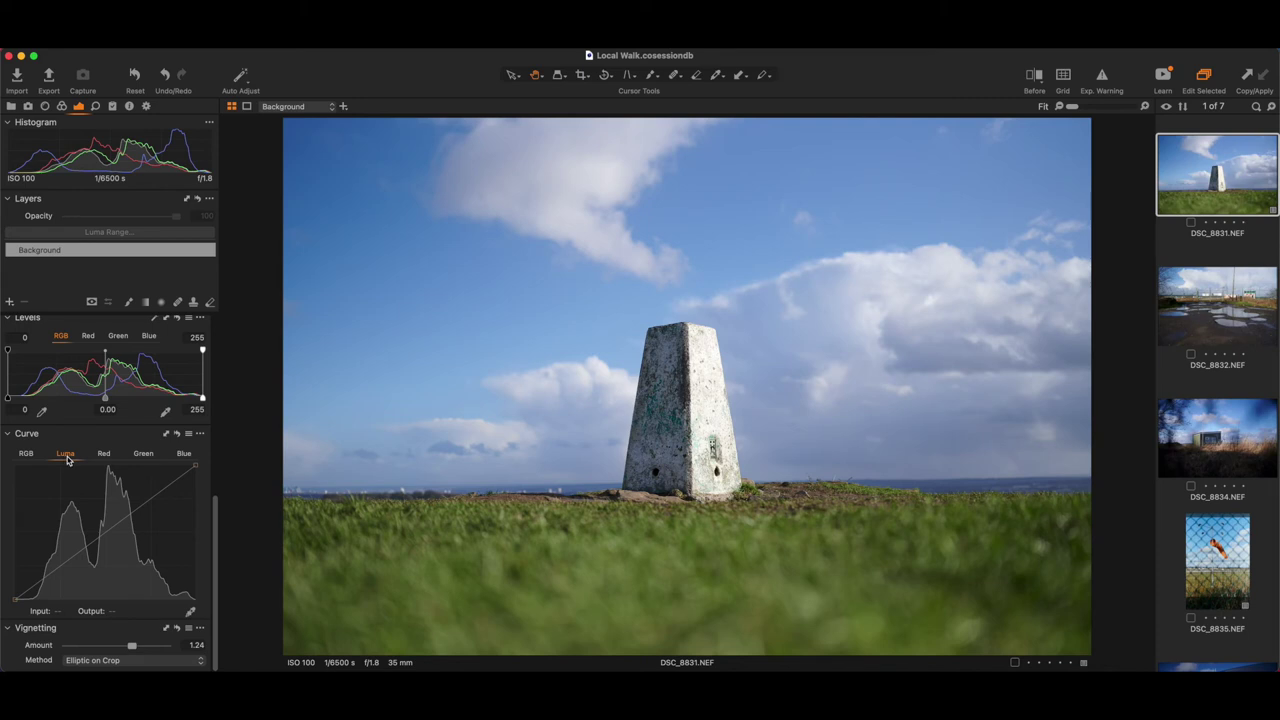
# Step: Apply the 5-point-AllChannels preset to Luma, move the black point to 35/0, and set the highlight to 195→188
pyautogui.click(189, 434)
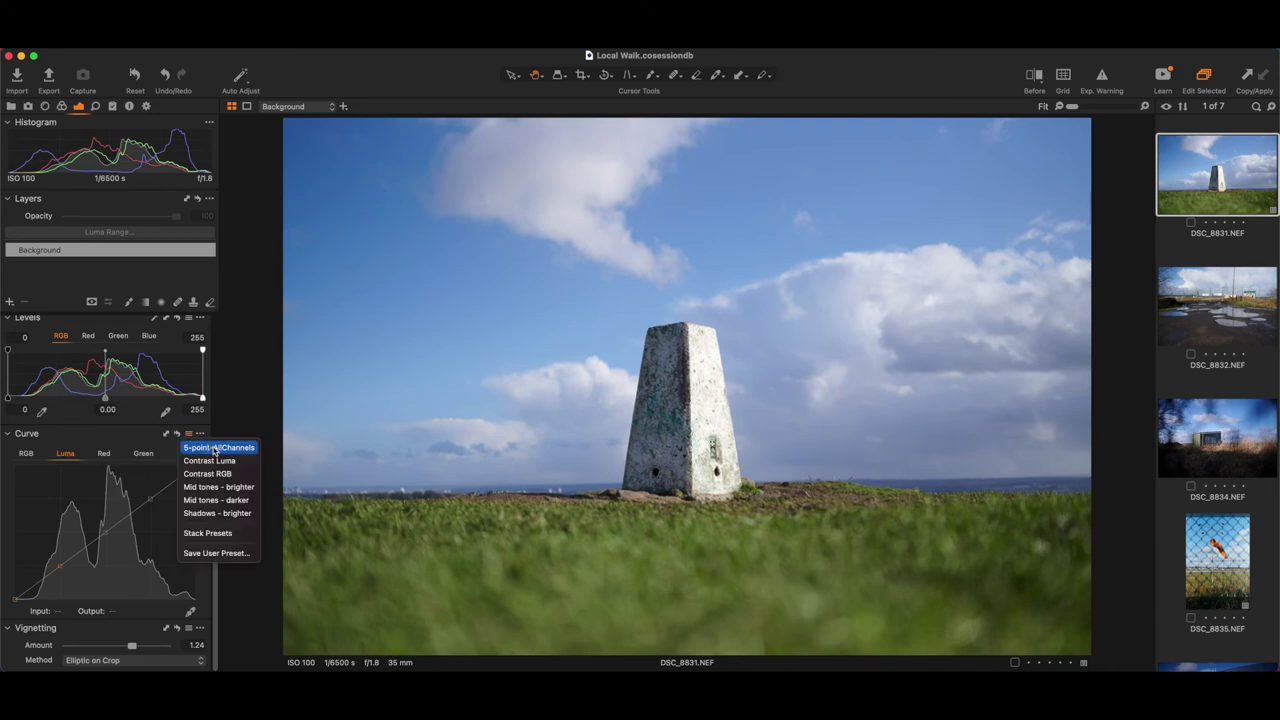
pyautogui.click(214, 451)
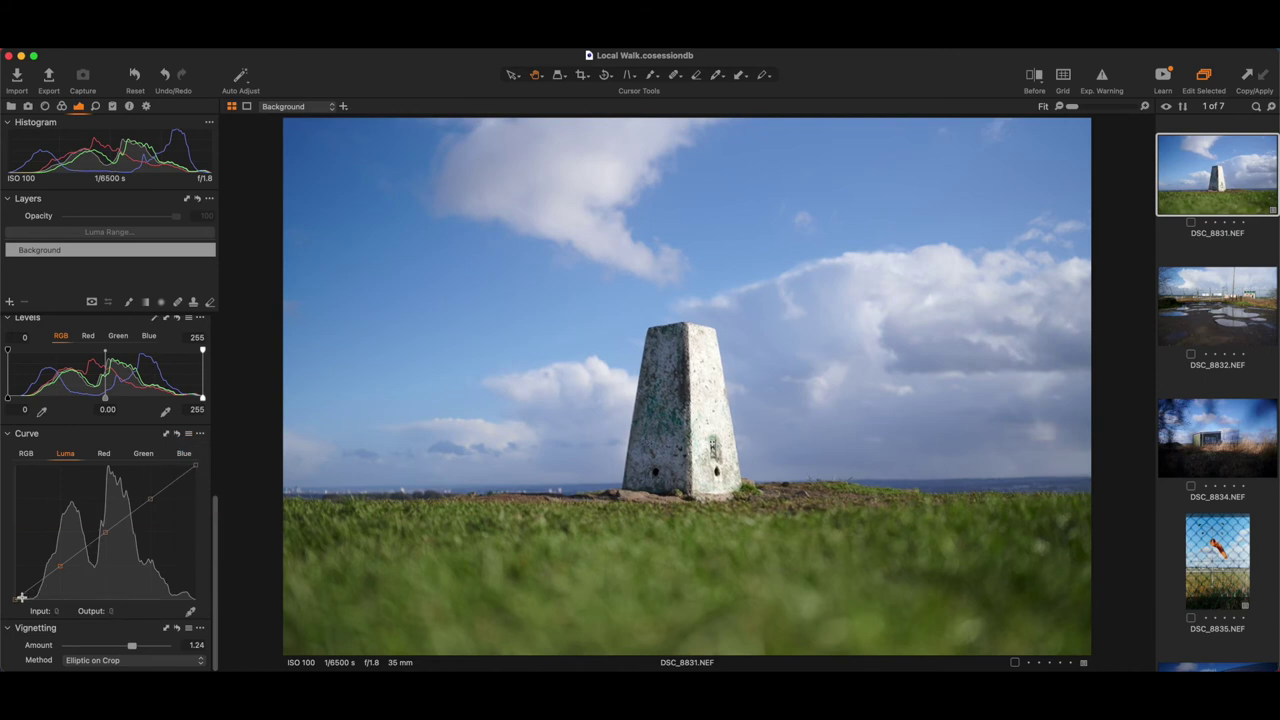
pyautogui.moveTo(16, 602)
pyautogui.mouseDown()
pyautogui.moveTo(55, 607)
pyautogui.moveTo(6, 607)
pyautogui.mouseUp()
pyautogui.moveTo(61, 567); pyautogui.dragTo(64, 569)
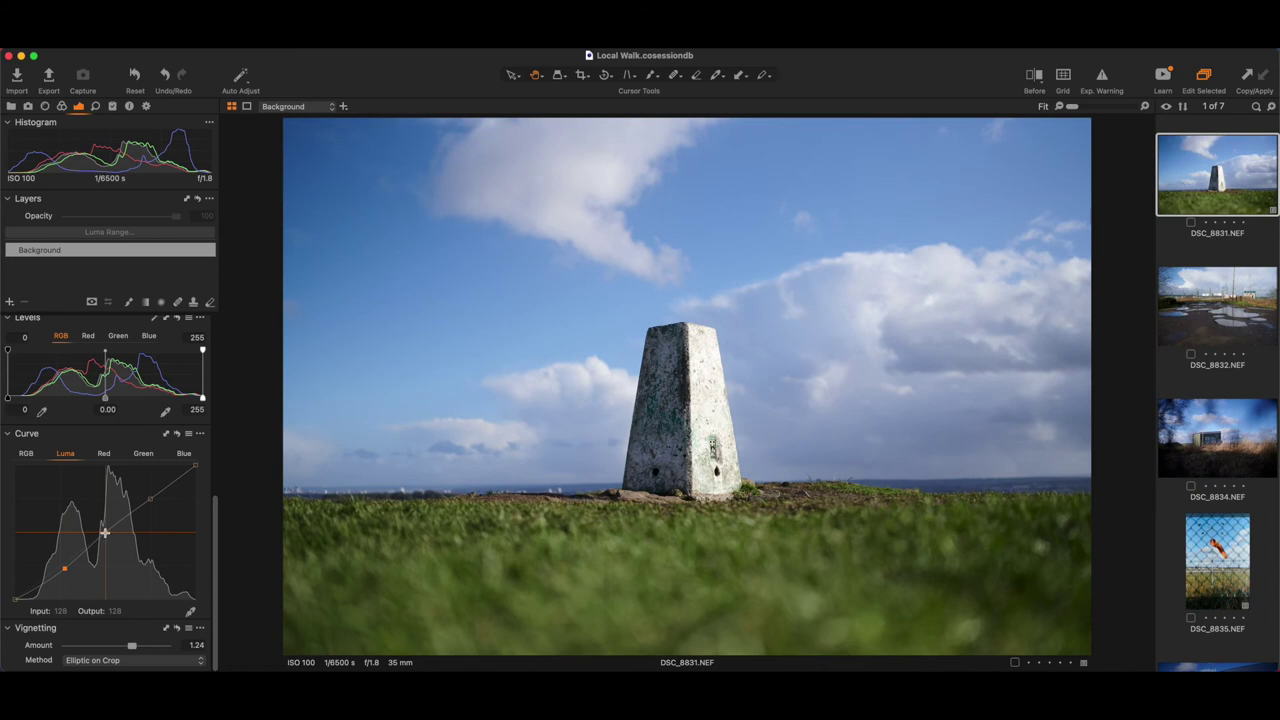
pyautogui.moveTo(103, 532); pyautogui.dragTo(101, 530)
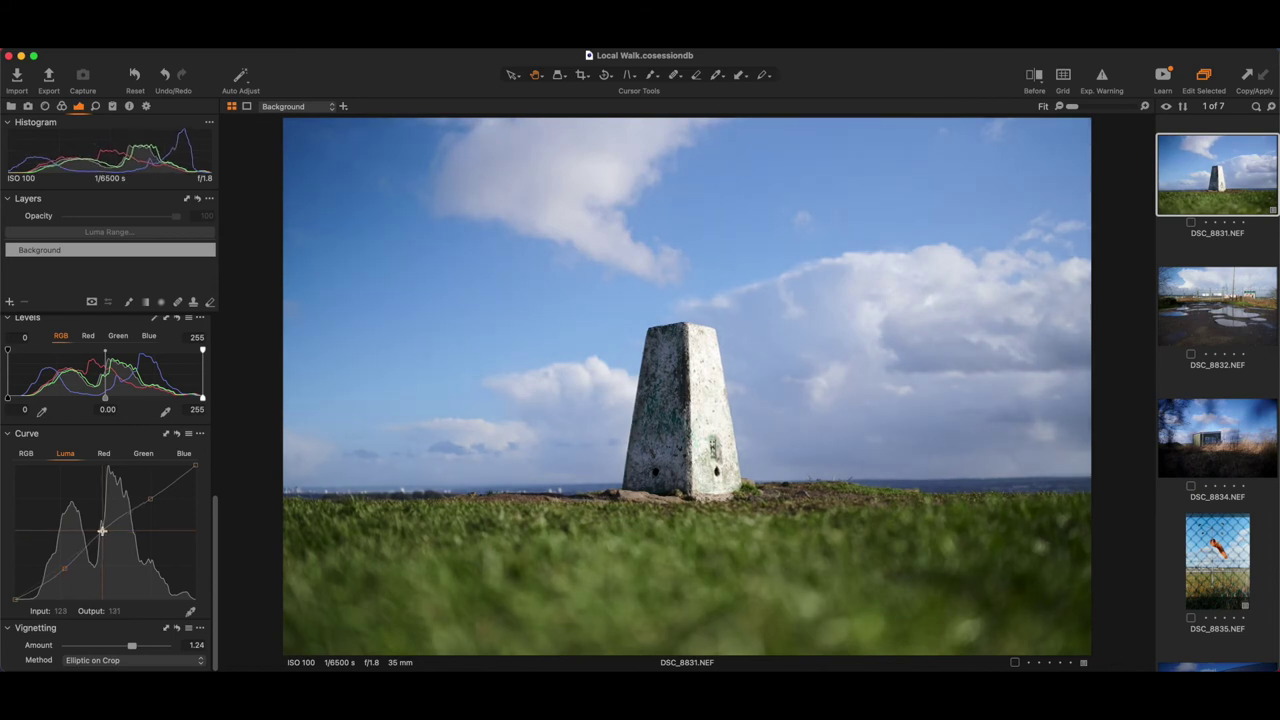
pyautogui.moveTo(150, 498); pyautogui.dragTo(155, 501)
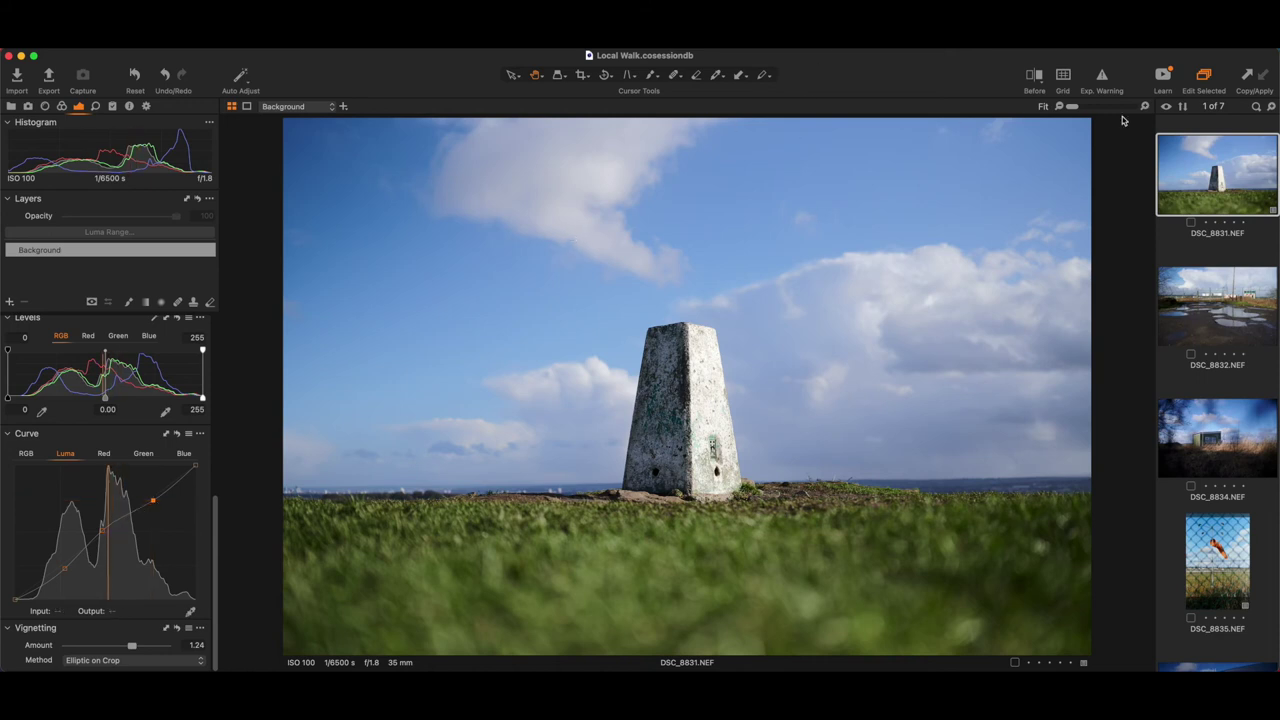
pyautogui.click(1033, 80)
pyautogui.moveTo(684, 386)
pyautogui.mouseDown()
pyautogui.moveTo(780, 385)
pyautogui.moveTo(504, 368)
pyautogui.moveTo(459, 380)
pyautogui.moveTo(791, 380)
pyautogui.moveTo(478, 383)
pyautogui.moveTo(689, 386)
pyautogui.mouseUp()
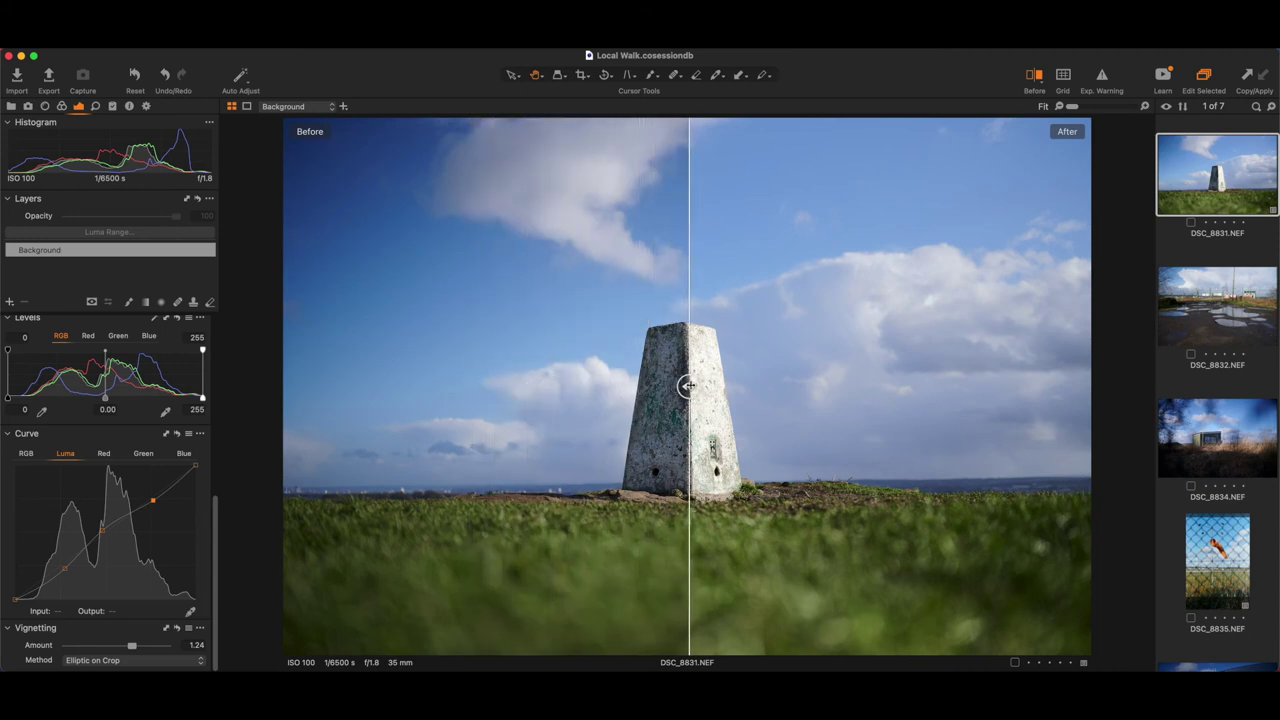
pyautogui.click(1033, 76)
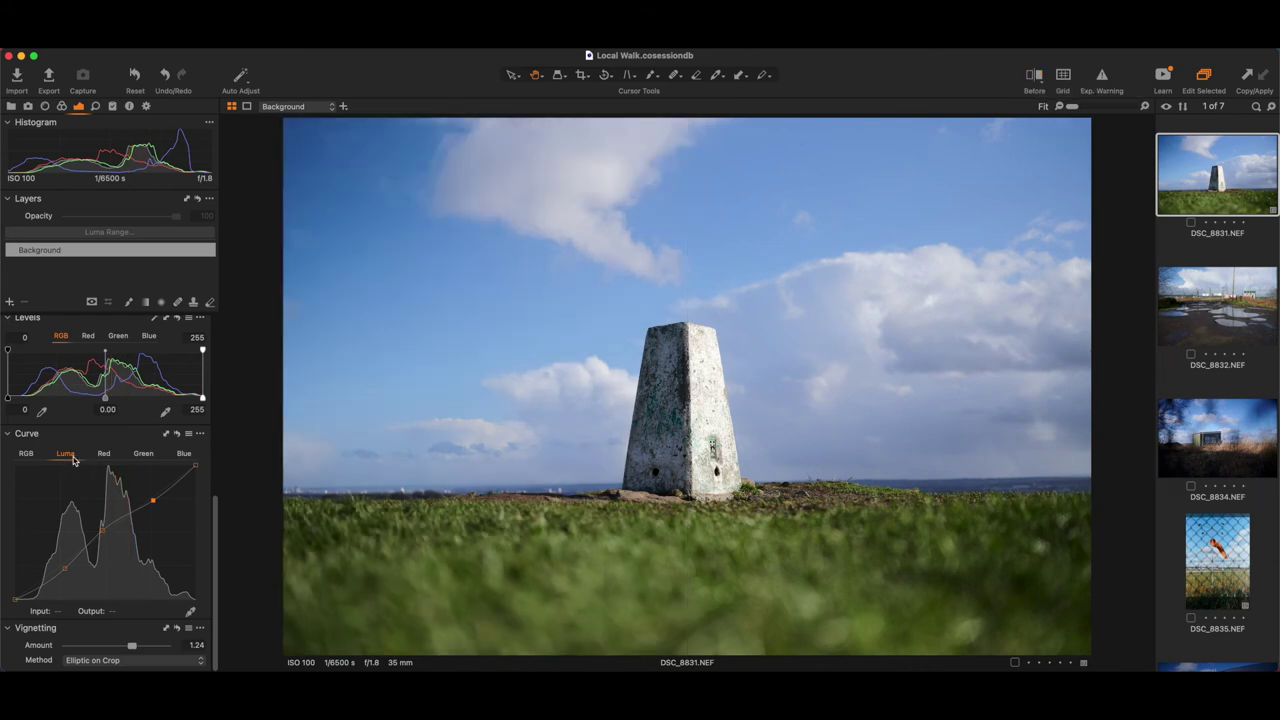